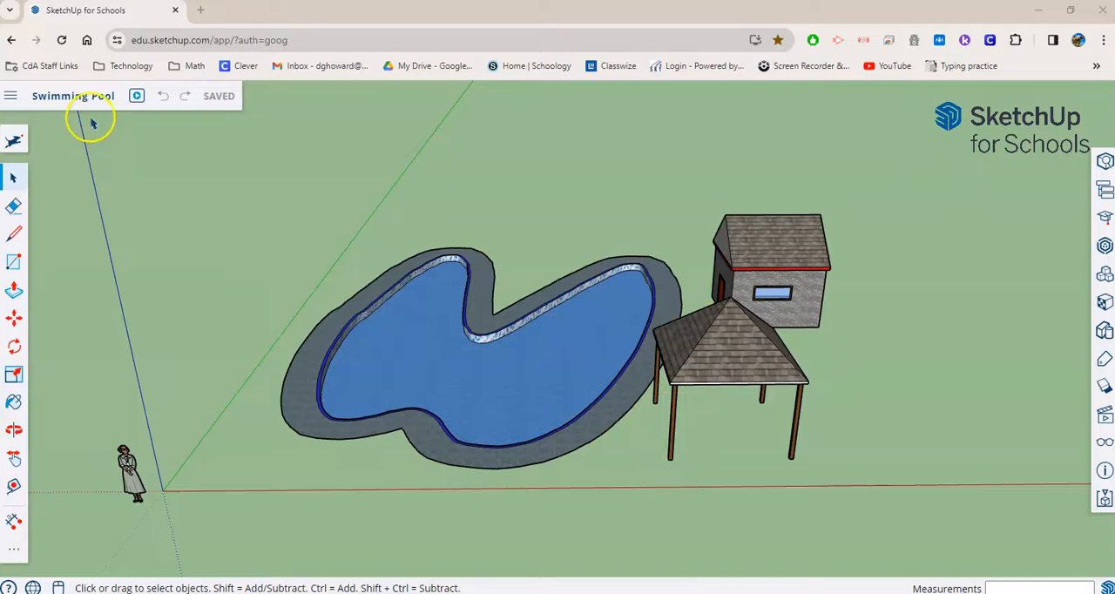
- Start a new blank model
{"action": "left_click", "coordinate": [12, 98]}
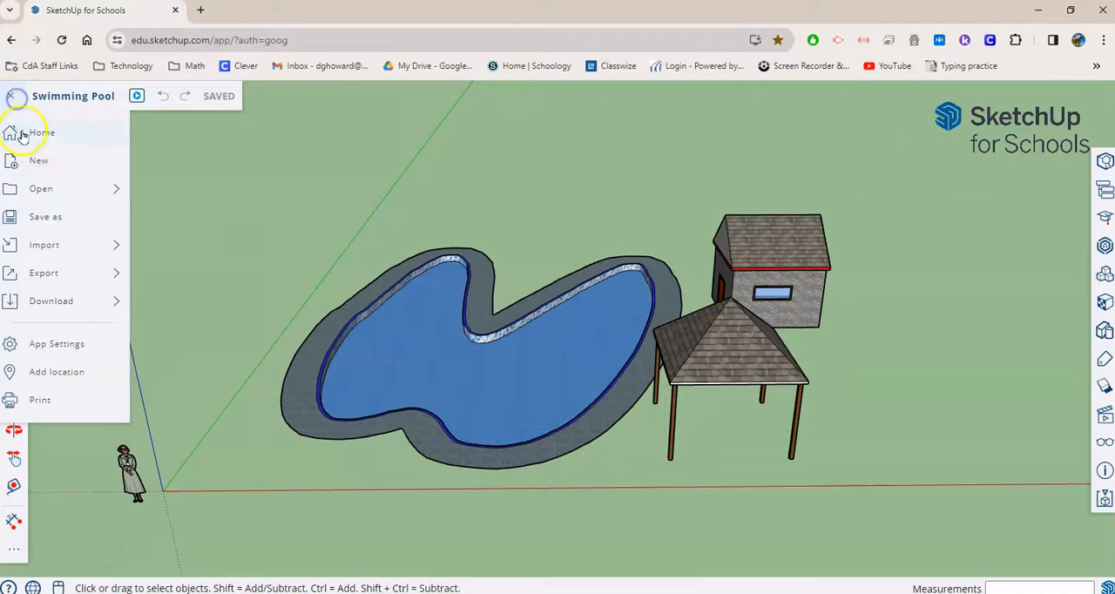
{"action": "left_click", "coordinate": [54, 165]}
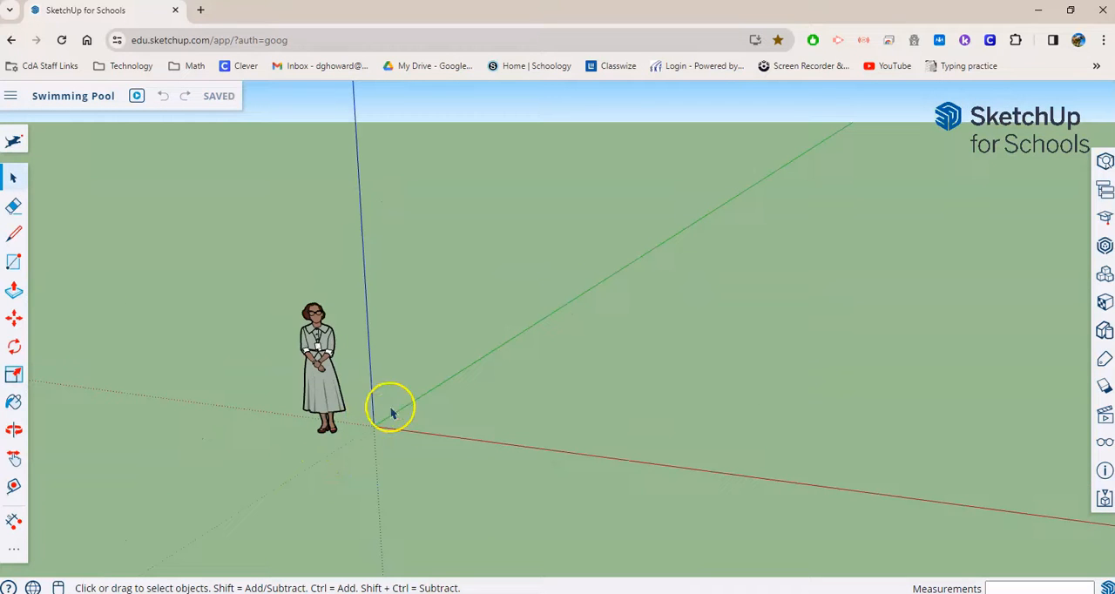
{"action": "middle_click_drag", "start_coordinate": [440, 484], "coordinate": [571, 476]}
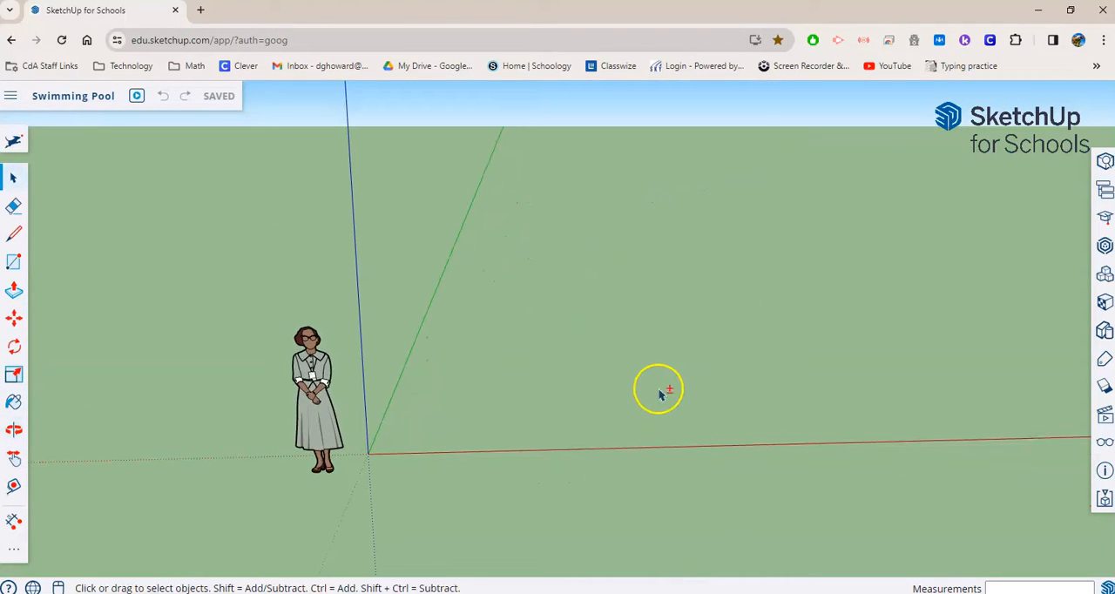
{"action": "middle_click_drag", "start_coordinate": [660, 395], "coordinate": [465, 451]}
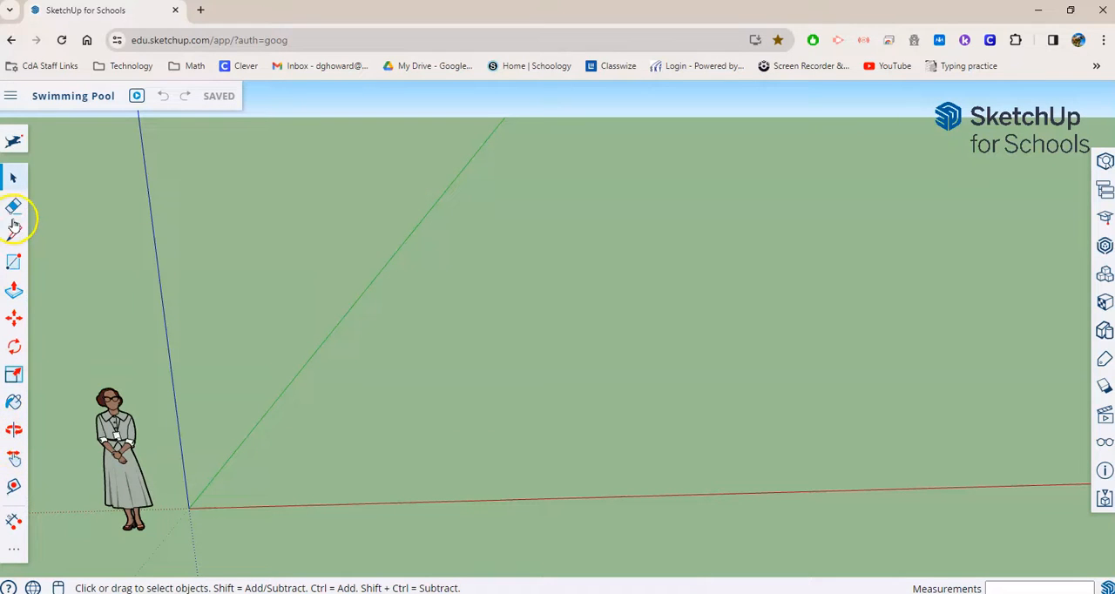
{"action": "left_click", "coordinate": [10, 555]}
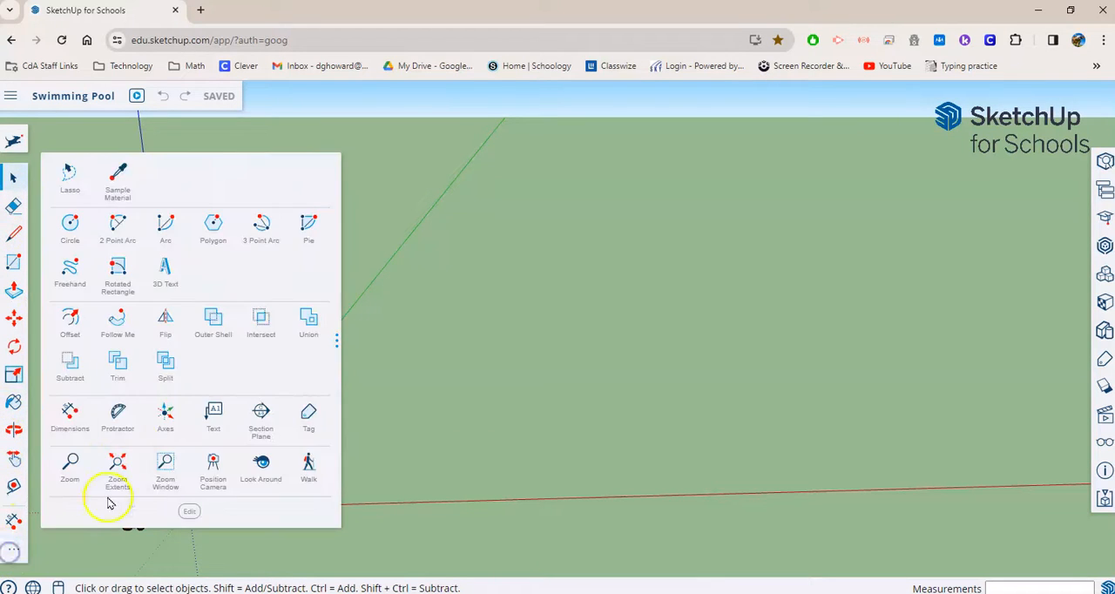
{"action": "left_click", "coordinate": [71, 275]}
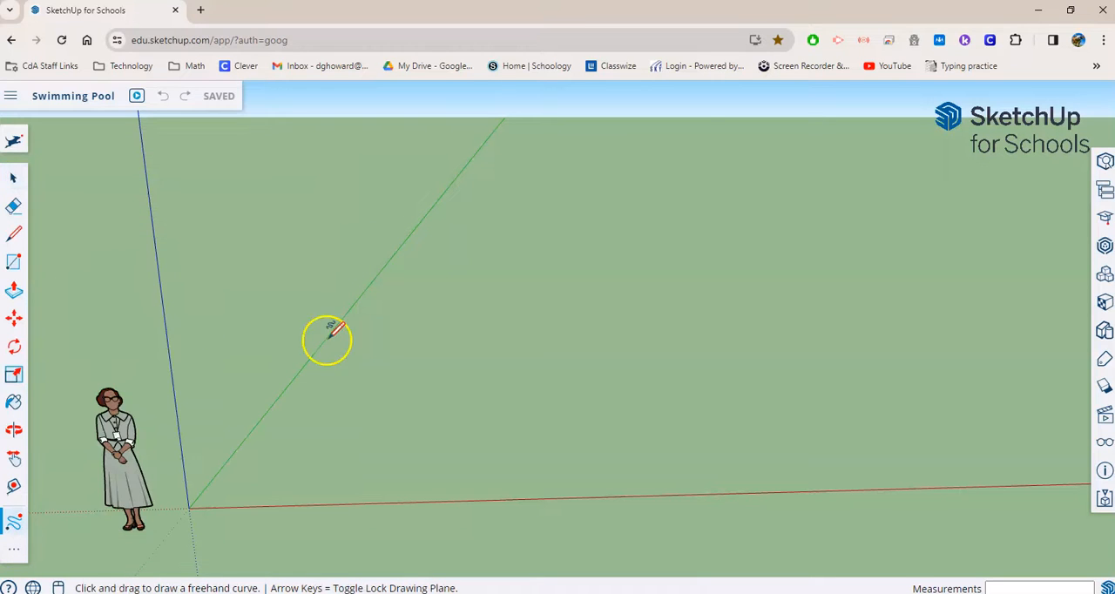
{"action": "left_click_drag", "start_coordinate": [390, 392], "coordinate": [390, 364]}
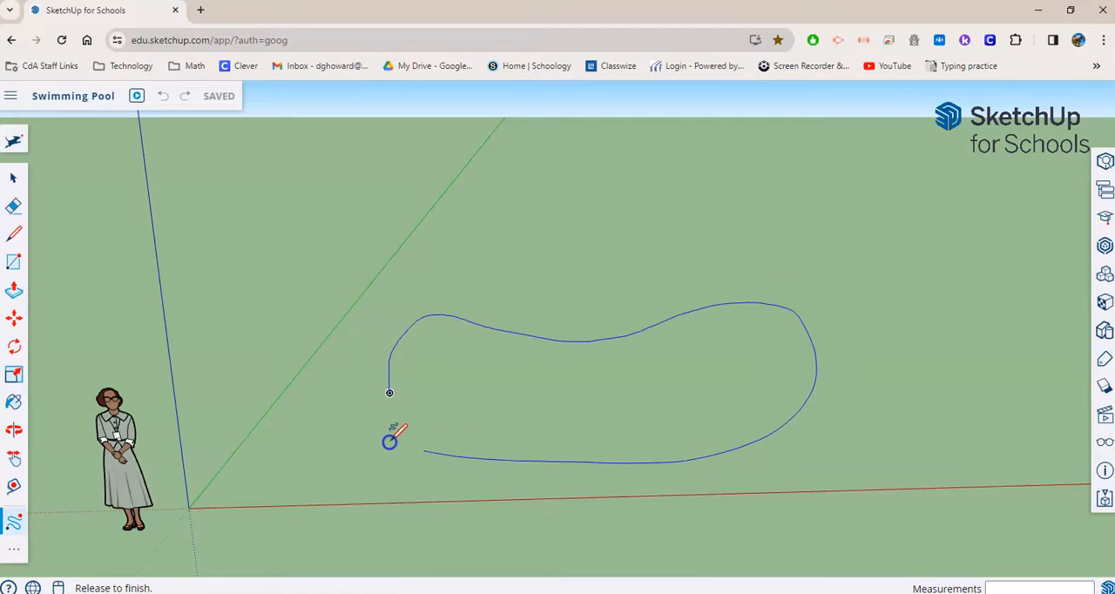
{"action": "left_click_drag", "start_coordinate": [389, 392], "coordinate": [390, 392]}
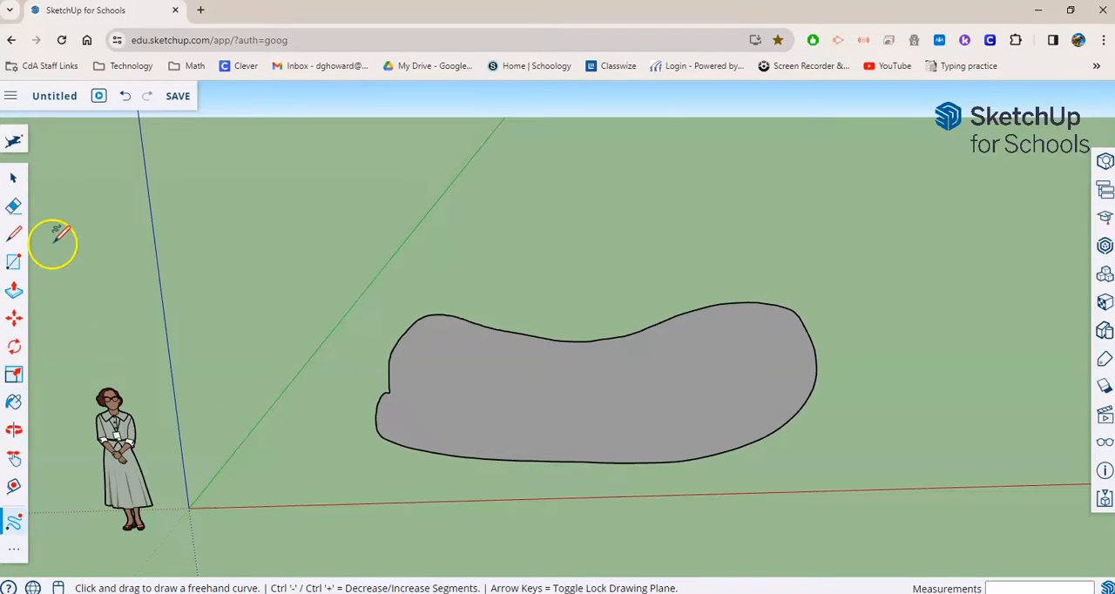
{"action": "key", "text": "ctrl+z"}
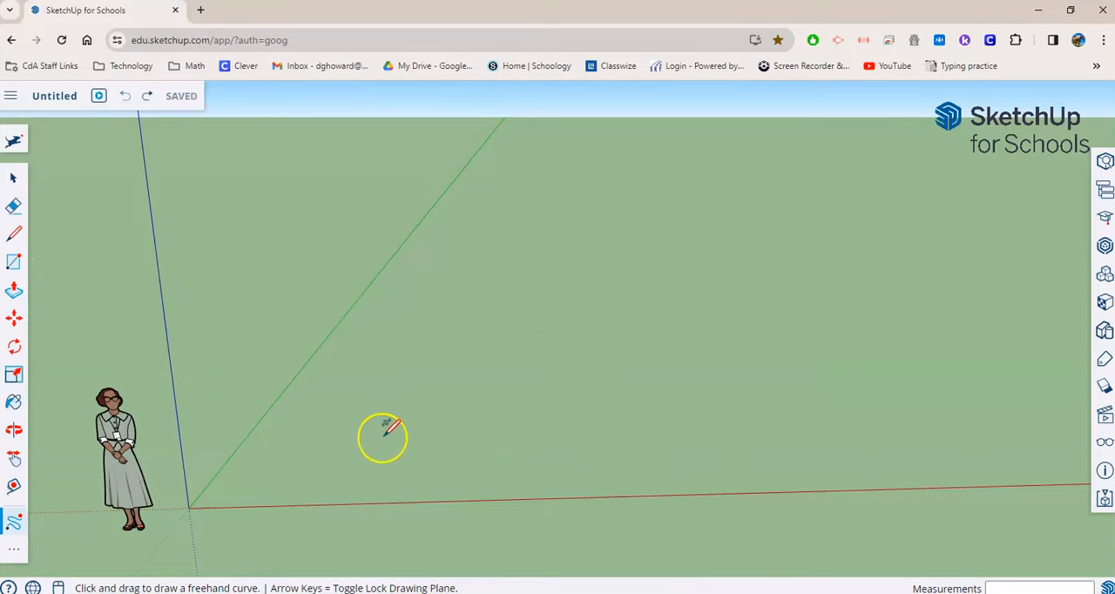
- Draw a closed, kidney-shaped freehand pool outline on the ground between the red and green axes
{"action": "left_click_drag", "start_coordinate": [403, 449], "coordinate": [406, 361]}
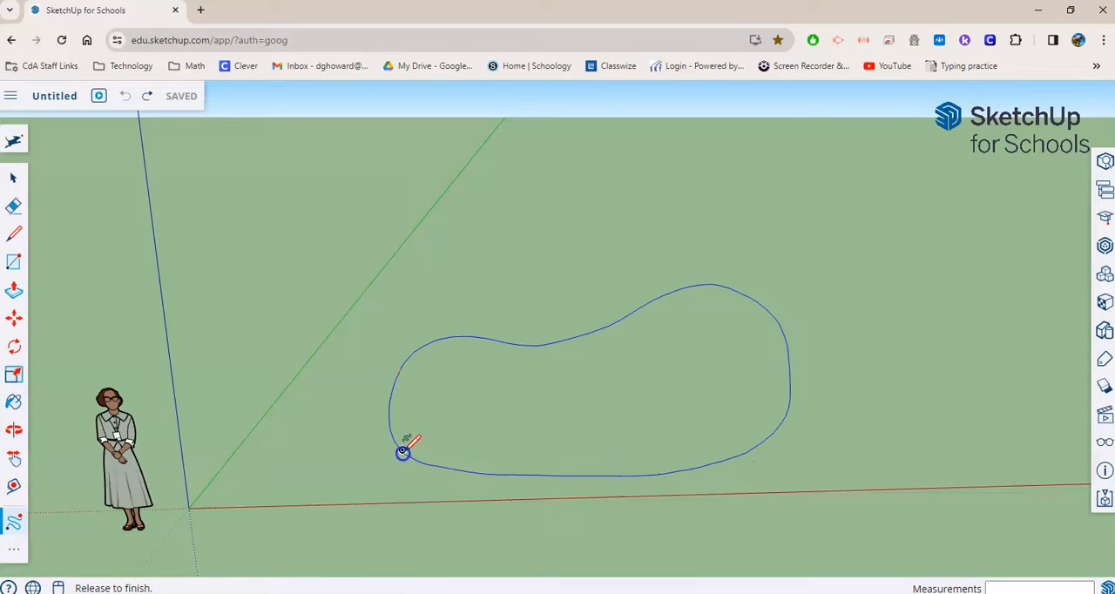
{"action": "left_click_drag", "start_coordinate": [403, 452], "coordinate": [402, 451]}
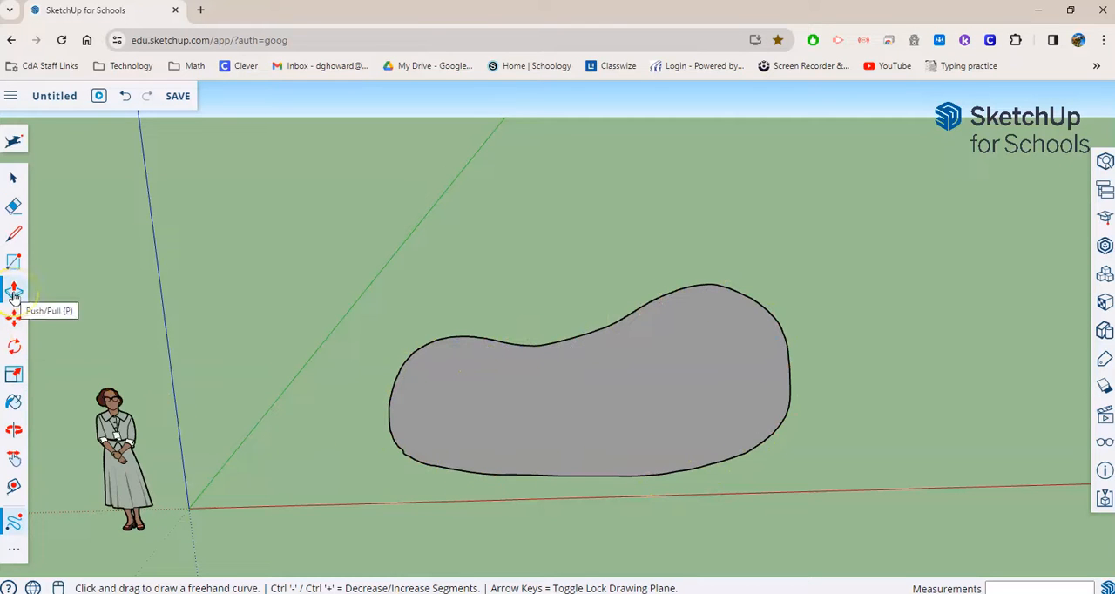
{"action": "left_click", "coordinate": [14, 292]}
{"action": "left_click", "coordinate": [560, 381]}
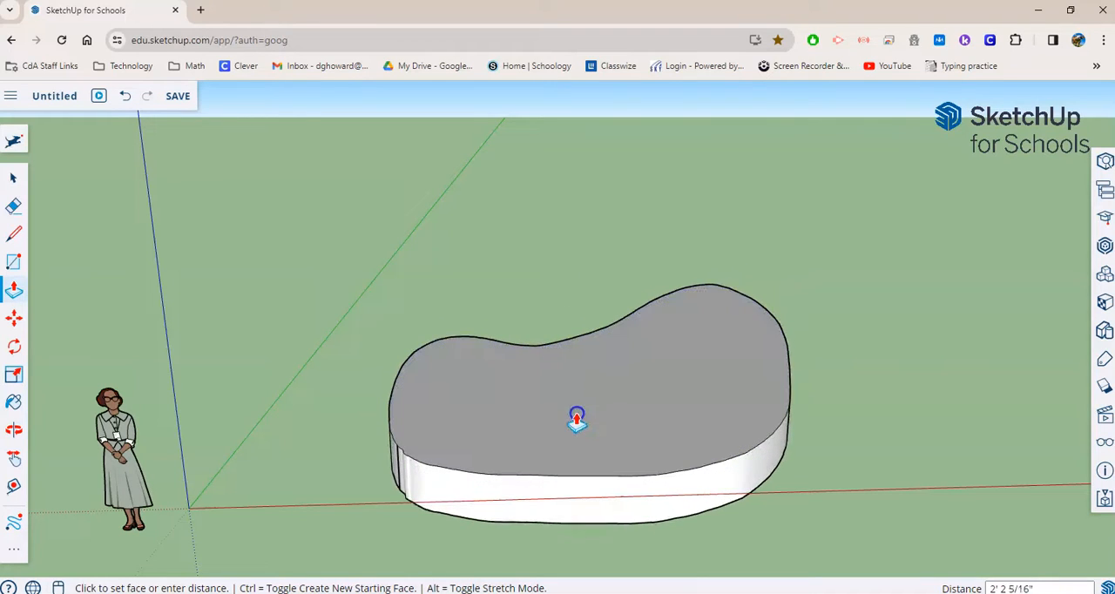
{"action": "middle_click_drag", "start_coordinate": [577, 421], "coordinate": [467, 424]}
{"action": "middle_click_drag", "start_coordinate": [252, 374], "coordinate": [374, 373]}
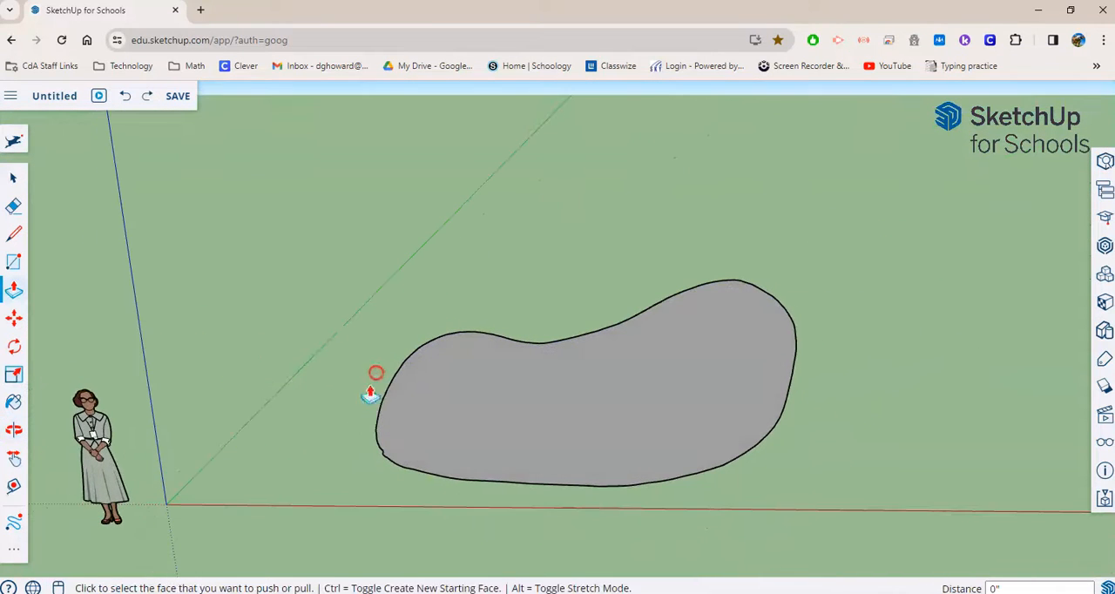
- Offset the pool outline inward by about 1' 5" to create a border around the pool
{"action": "left_click", "coordinate": [12, 549]}
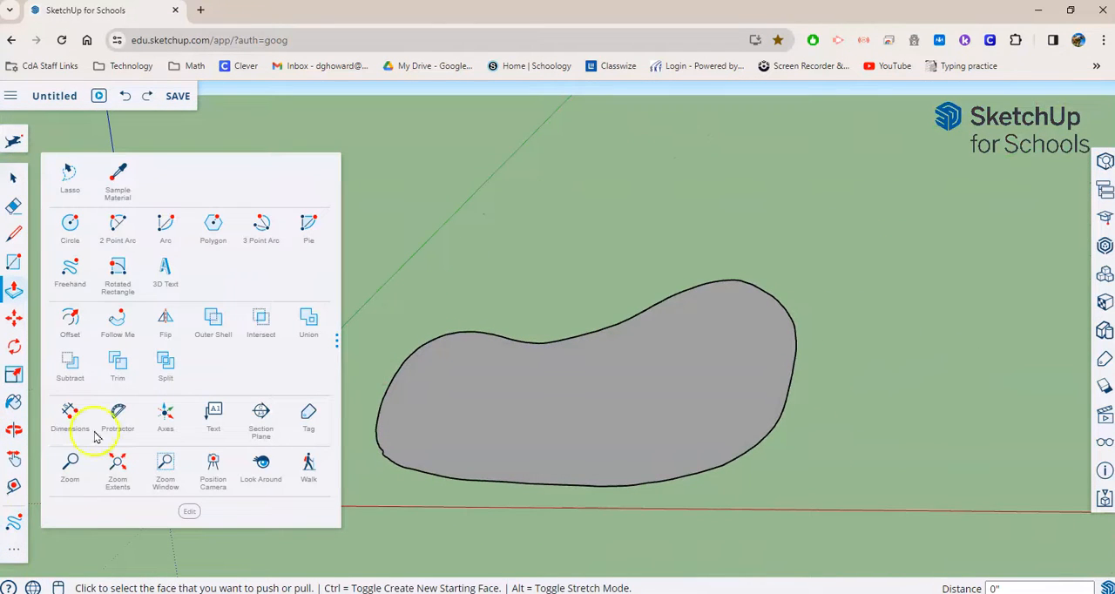
{"action": "left_click", "coordinate": [71, 319]}
{"action": "left_click_drag", "start_coordinate": [566, 391], "coordinate": [518, 358]}
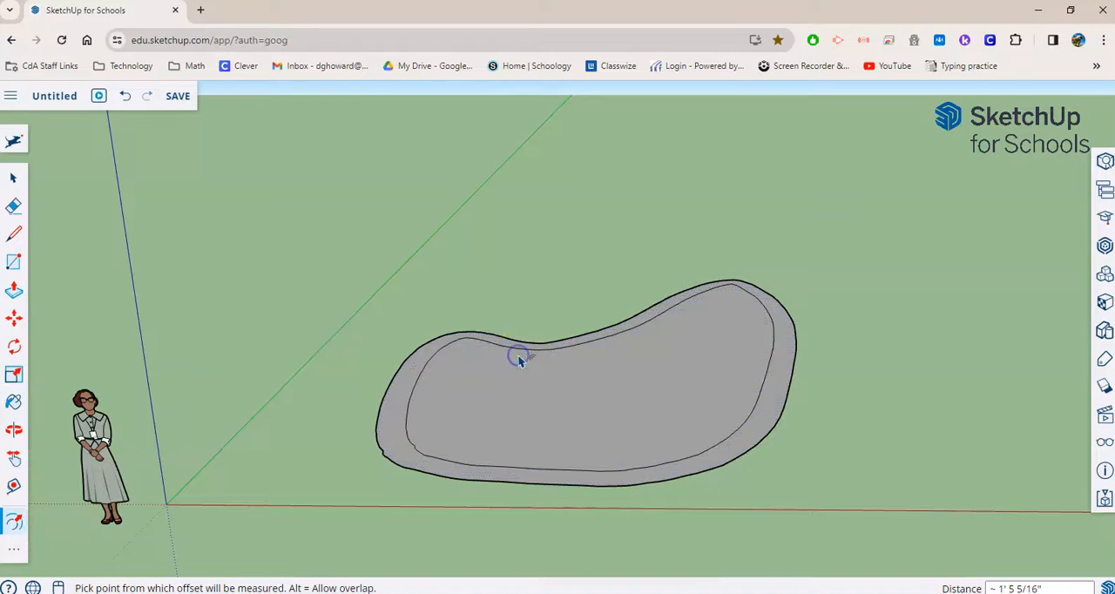
- Push the inner pool face down about 3' 3" to form the basin
{"action": "left_click", "coordinate": [14, 290]}
{"action": "left_click", "coordinate": [572, 410]}
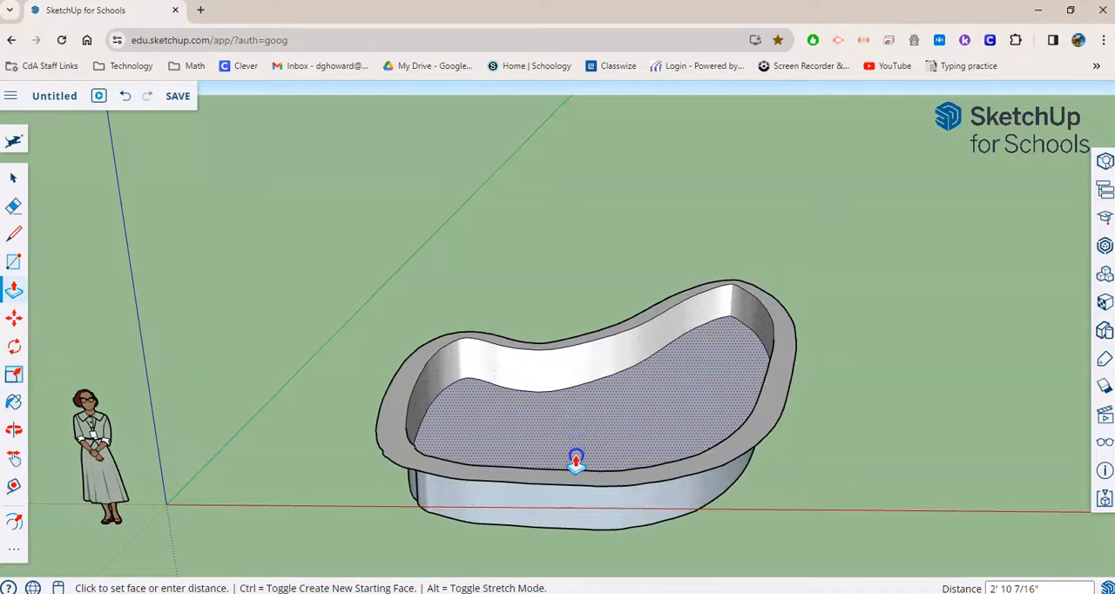
{"action": "left_click", "coordinate": [577, 461]}
- Draw a 12' by 12' rectangle on the ground behind the pool
{"action": "mouse_move", "coordinate": [362, 457]}
{"action": "middle_mouse_down"}
{"action": "mouse_move", "coordinate": [428, 456]}
{"action": "mouse_move", "coordinate": [381, 465]}
{"action": "middle_mouse_up"}
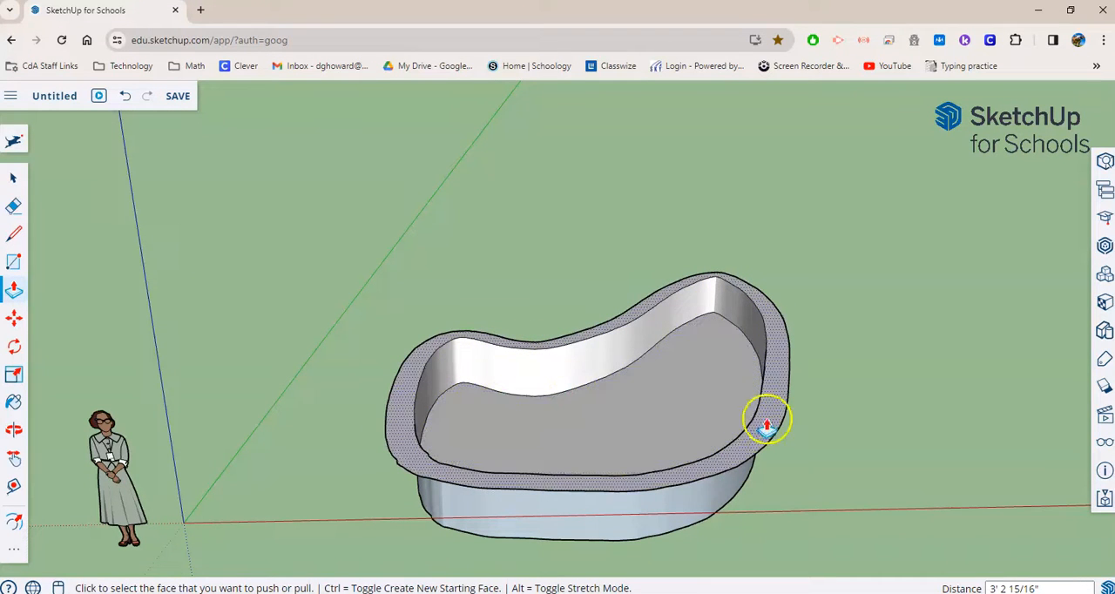
{"action": "middle_click_drag", "start_coordinate": [809, 473], "coordinate": [734, 490]}
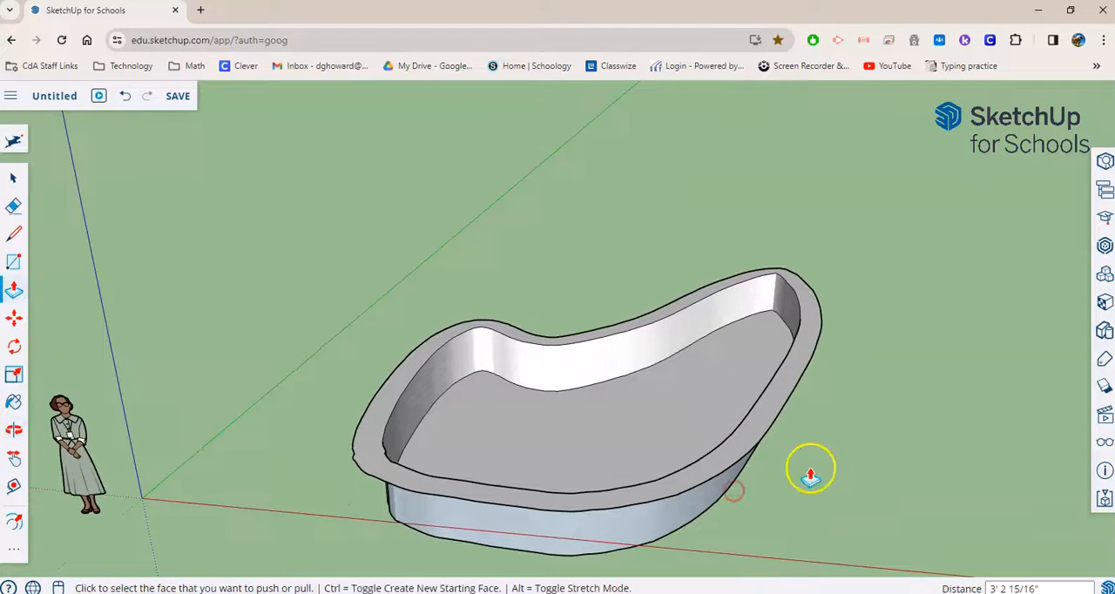
{"action": "middle_click_drag", "start_coordinate": [605, 459], "coordinate": [592, 460]}
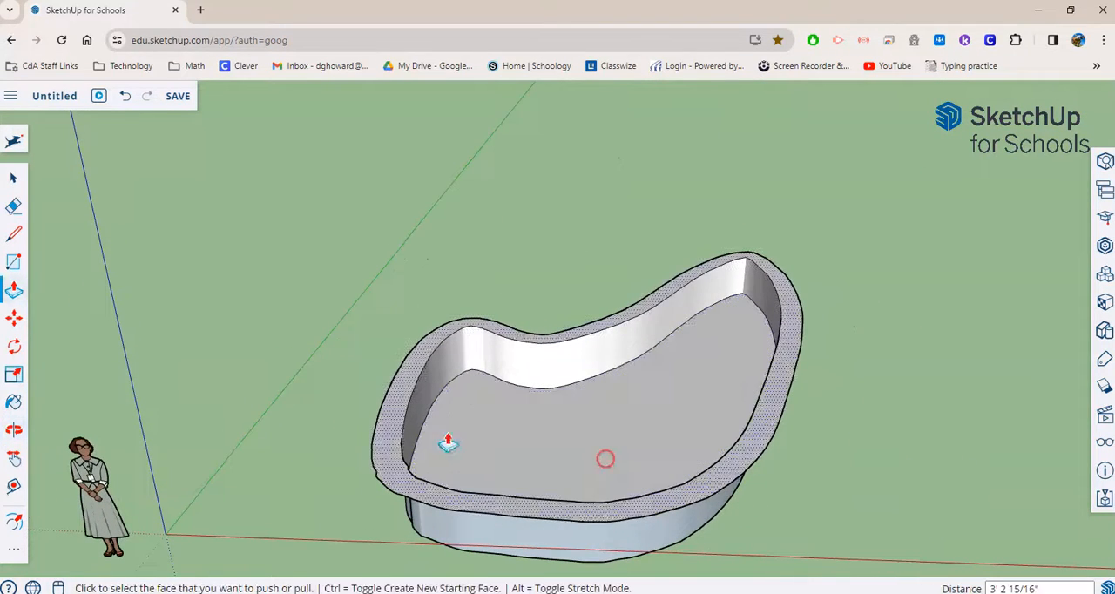
{"action": "left_click", "coordinate": [13, 261]}
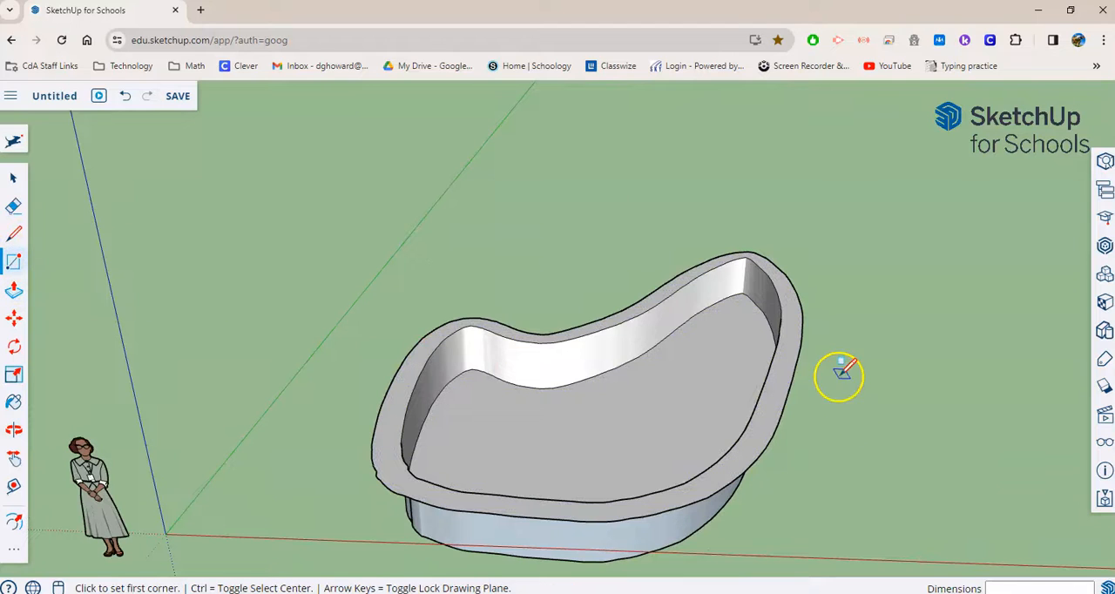
{"action": "left_click", "coordinate": [468, 232]}
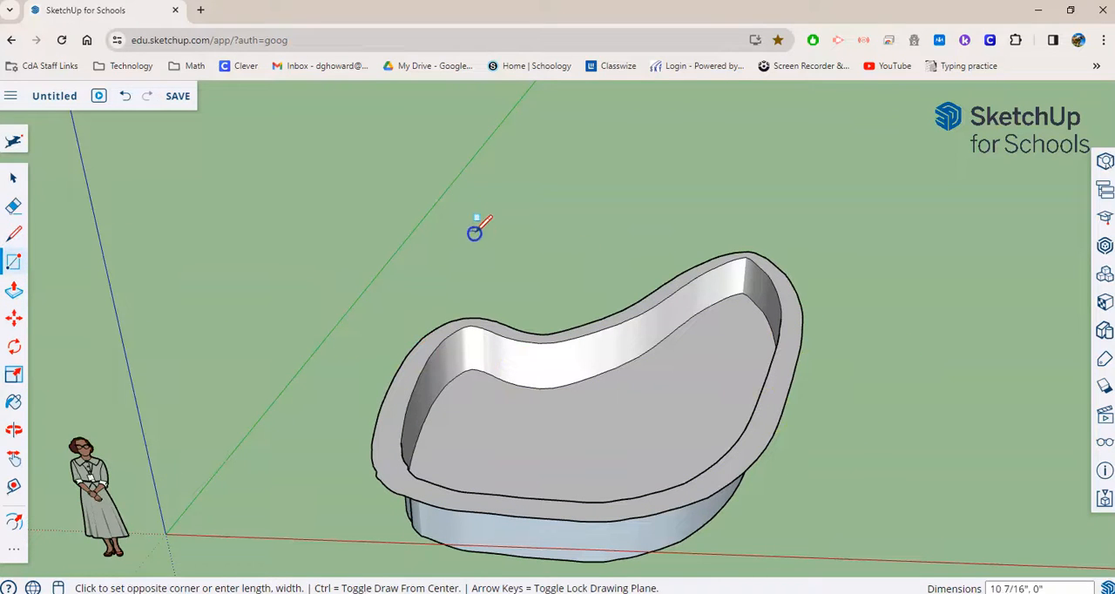
{"action": "left_click", "coordinate": [566, 301]}
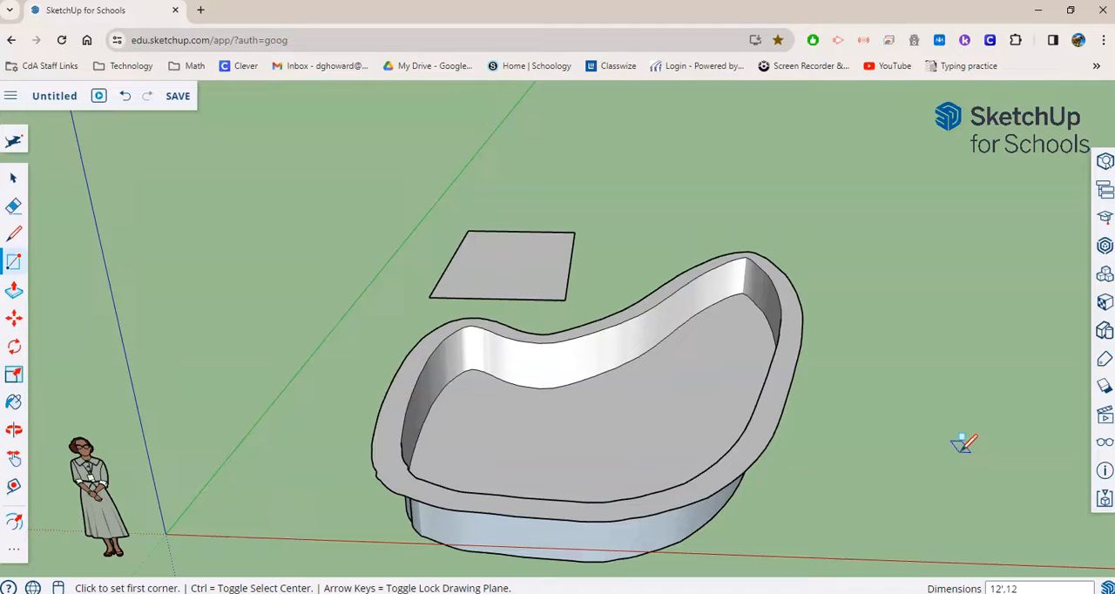
{"action": "key", "text": "Return"}
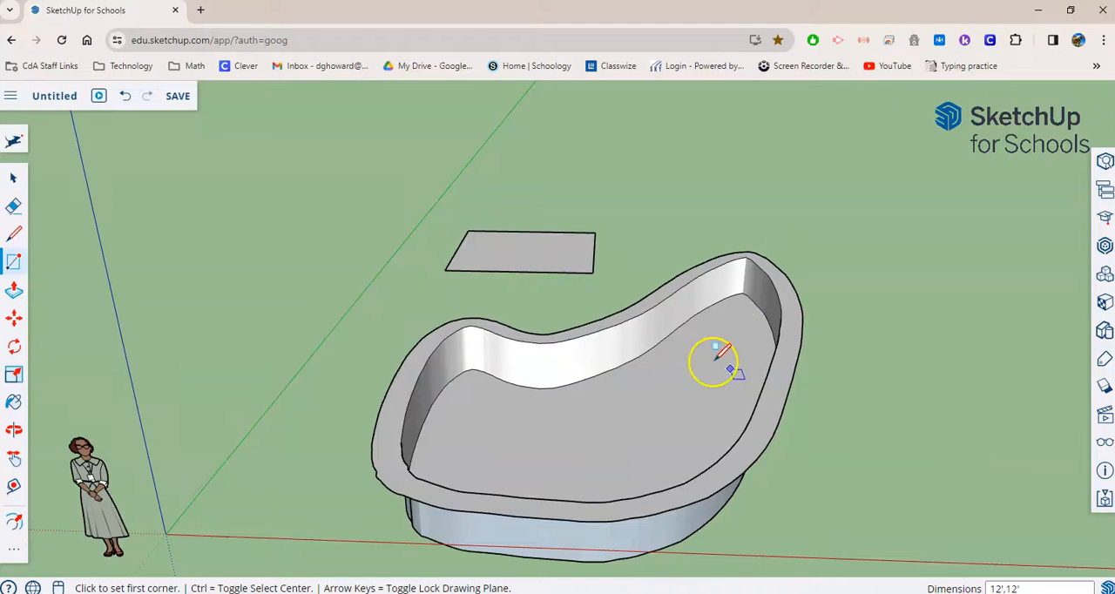
- Extrude the square behind the pool upward by 8' with Push/Pull
{"action": "left_click", "coordinate": [14, 430]}
{"action": "scroll", "coordinate": [514, 296], "scroll_direction": "up", "scroll_amount": 6}
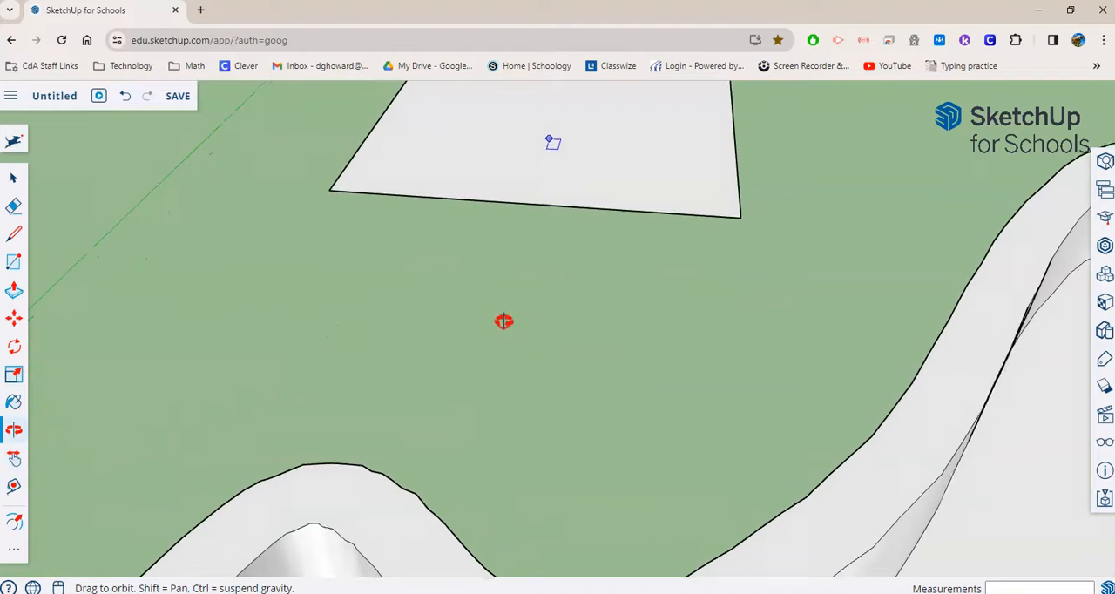
{"action": "scroll", "coordinate": [504, 322], "scroll_direction": "down", "scroll_amount": 3}
{"action": "key", "text": "r"}
{"action": "mouse_move", "coordinate": [548, 266]}
{"action": "middle_mouse_down"}
{"action": "mouse_move", "coordinate": [526, 361]}
{"action": "mouse_move", "coordinate": [478, 448]}
{"action": "mouse_move", "coordinate": [523, 463]}
{"action": "mouse_move", "coordinate": [553, 524]}
{"action": "mouse_move", "coordinate": [543, 490]}
{"action": "mouse_move", "coordinate": [503, 454]}
{"action": "mouse_move", "coordinate": [519, 459]}
{"action": "middle_mouse_up"}
{"action": "left_click", "coordinate": [11, 294]}
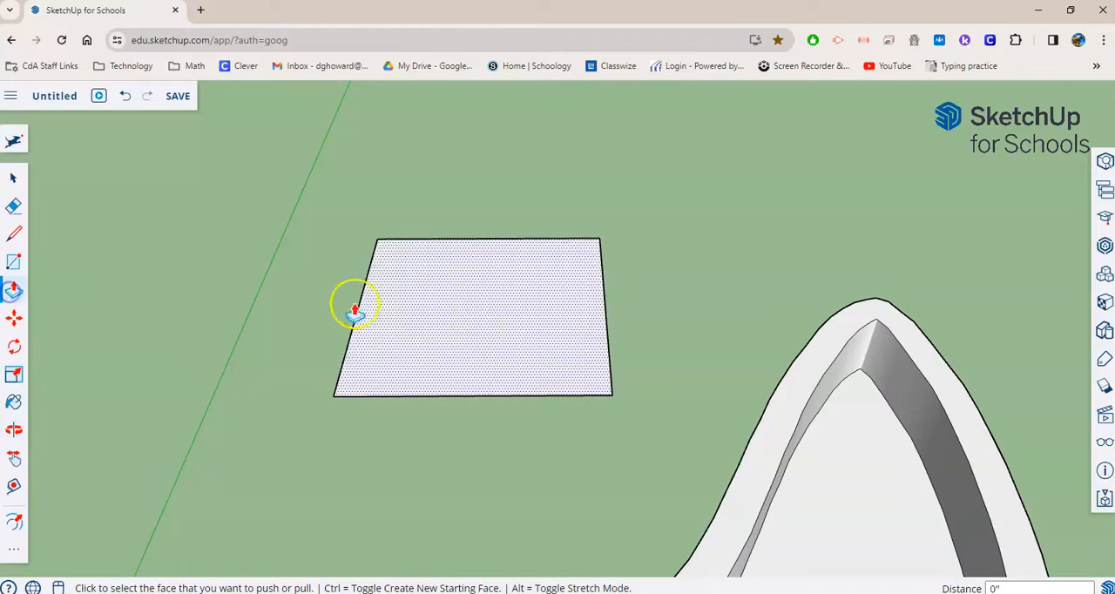
{"action": "left_click", "coordinate": [490, 348]}
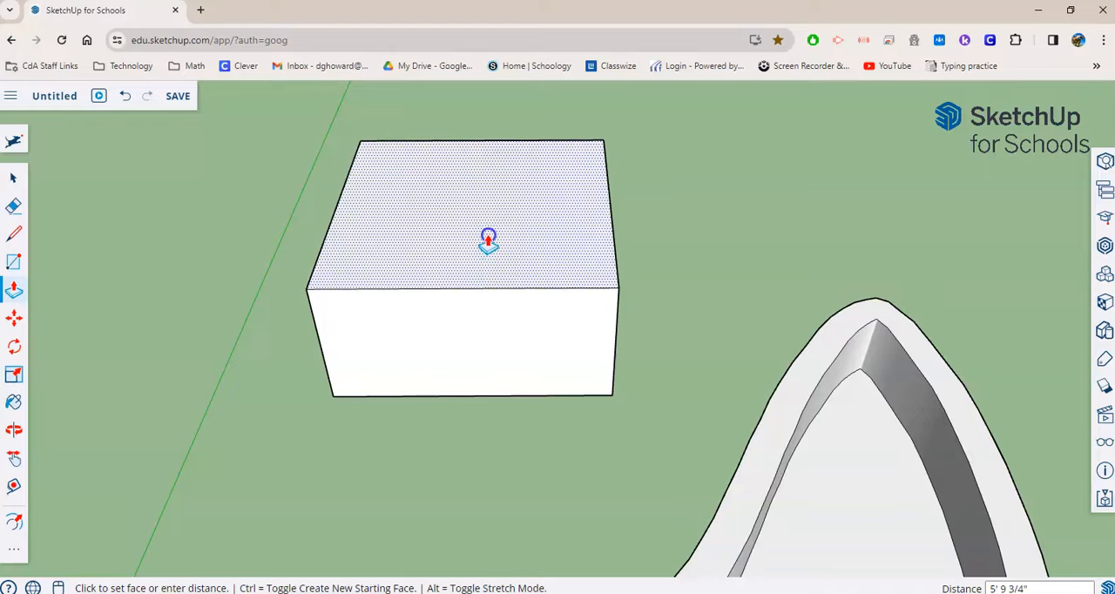
{"action": "left_click", "coordinate": [484, 230]}
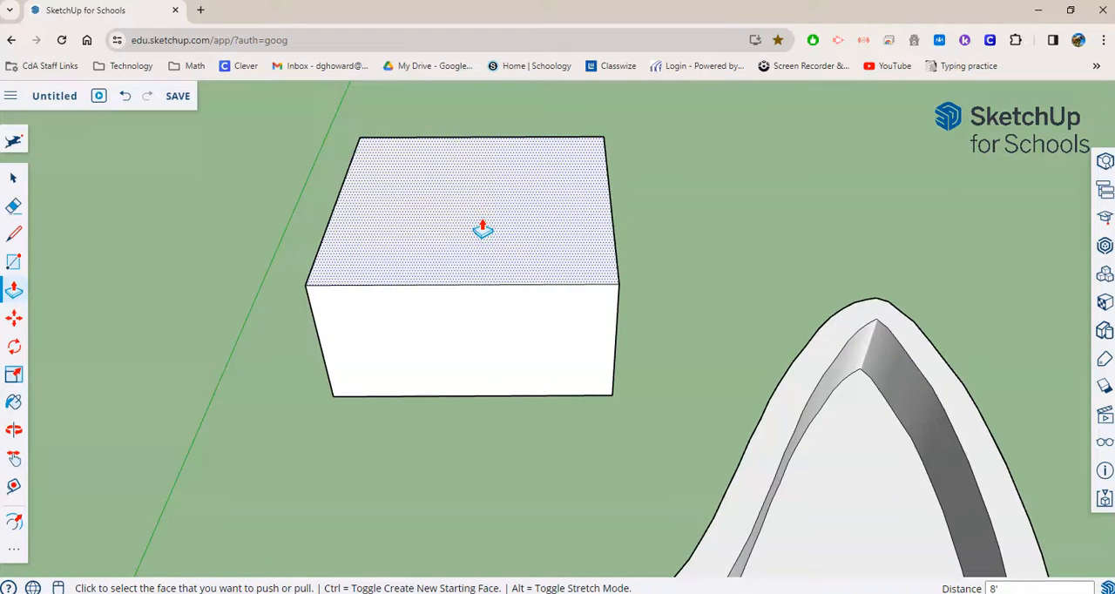
{"action": "left_click", "coordinate": [484, 230]}
- Draw a 4' vertical line along the blue axis from the midpoint of a wall's upper edge, on the box side facing away from the green axis
{"action": "middle_click_drag", "start_coordinate": [878, 266], "coordinate": [809, 200]}
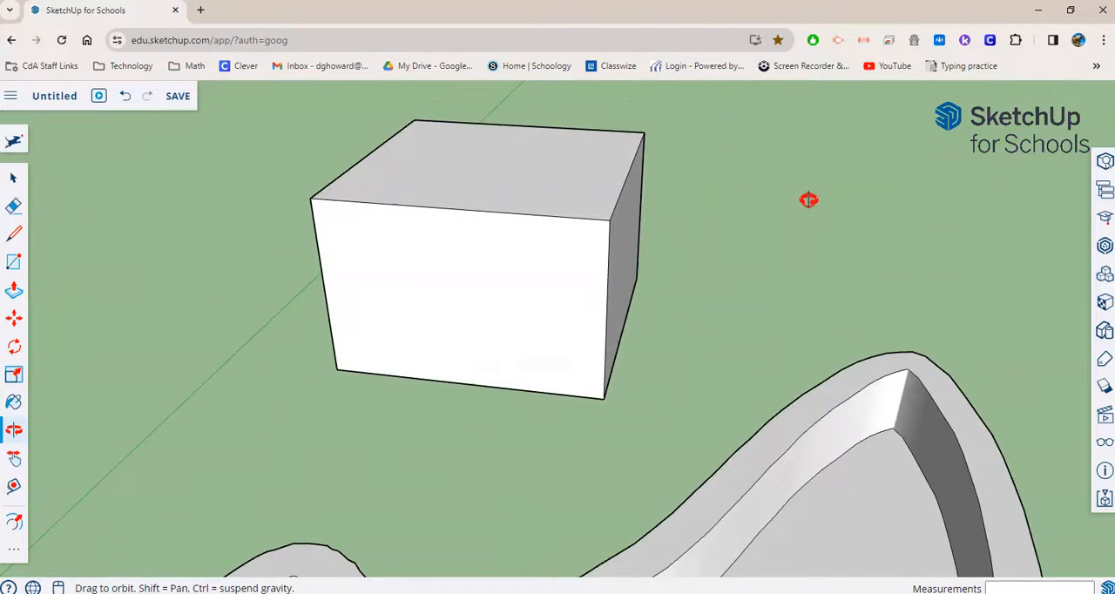
{"action": "middle_click_drag", "start_coordinate": [709, 455], "coordinate": [746, 402]}
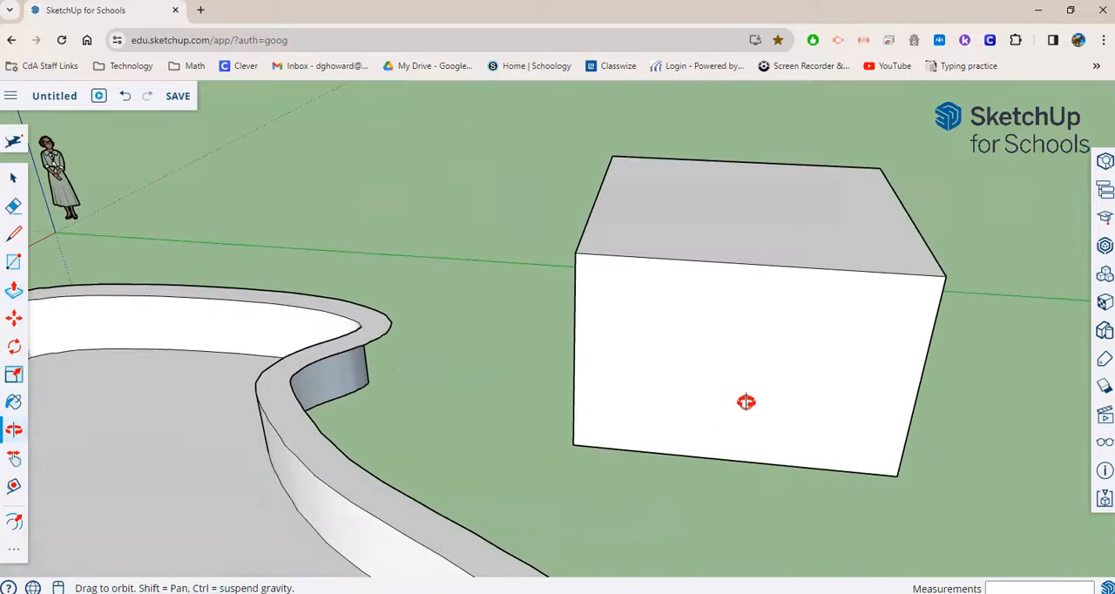
{"action": "left_click", "coordinate": [10, 233]}
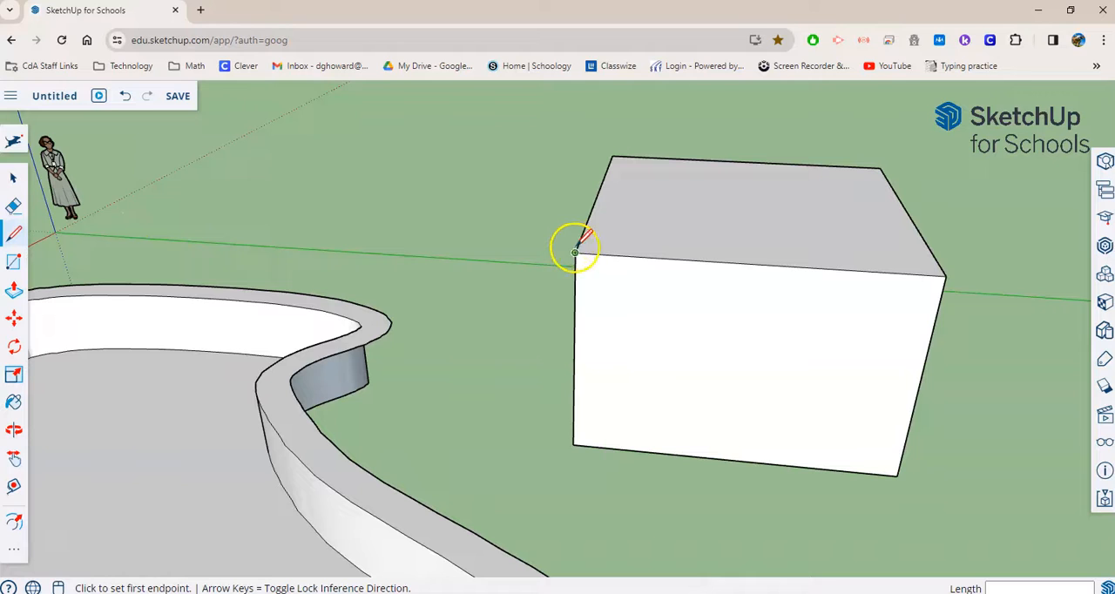
{"action": "left_click", "coordinate": [755, 261]}
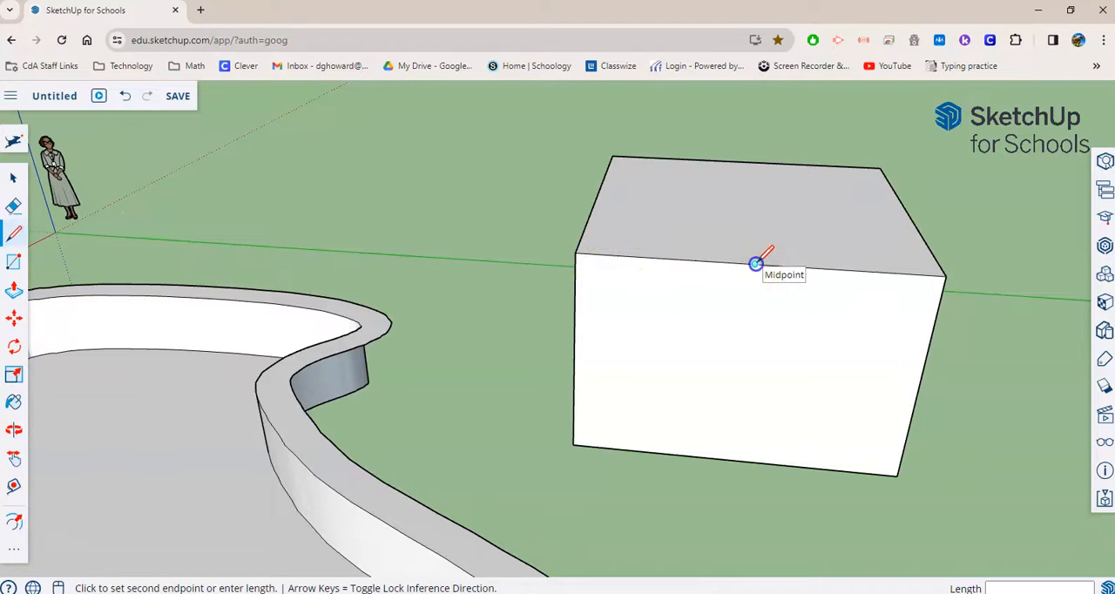
{"action": "left_click", "coordinate": [768, 143]}
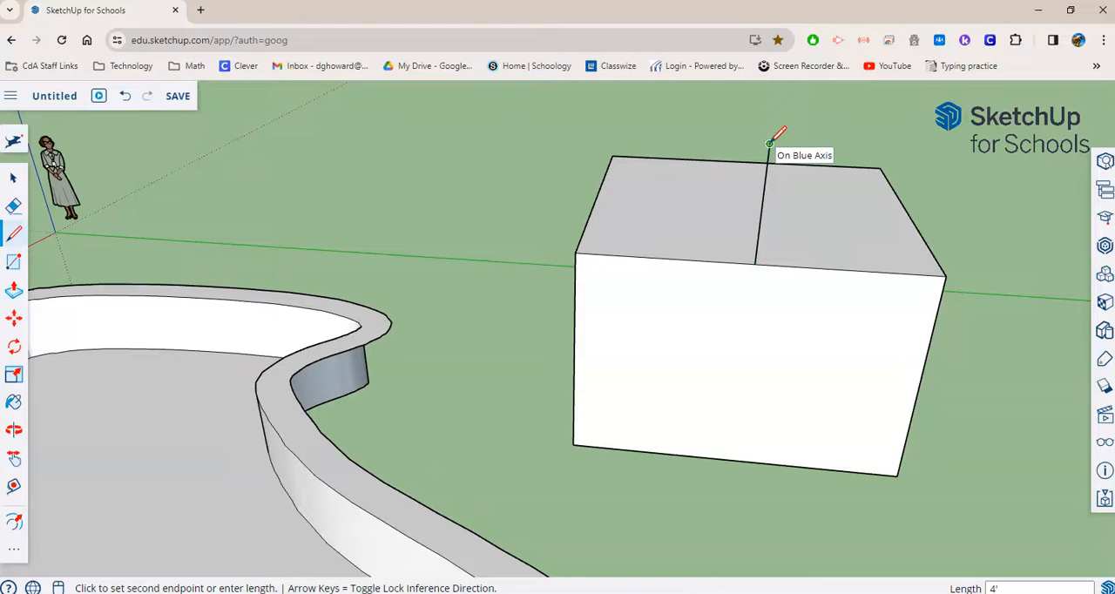
- Draw sloped lines from the top of the 4' vertical line to both upper corners of that wall, forming a triangular gable
{"action": "left_click", "coordinate": [769, 143]}
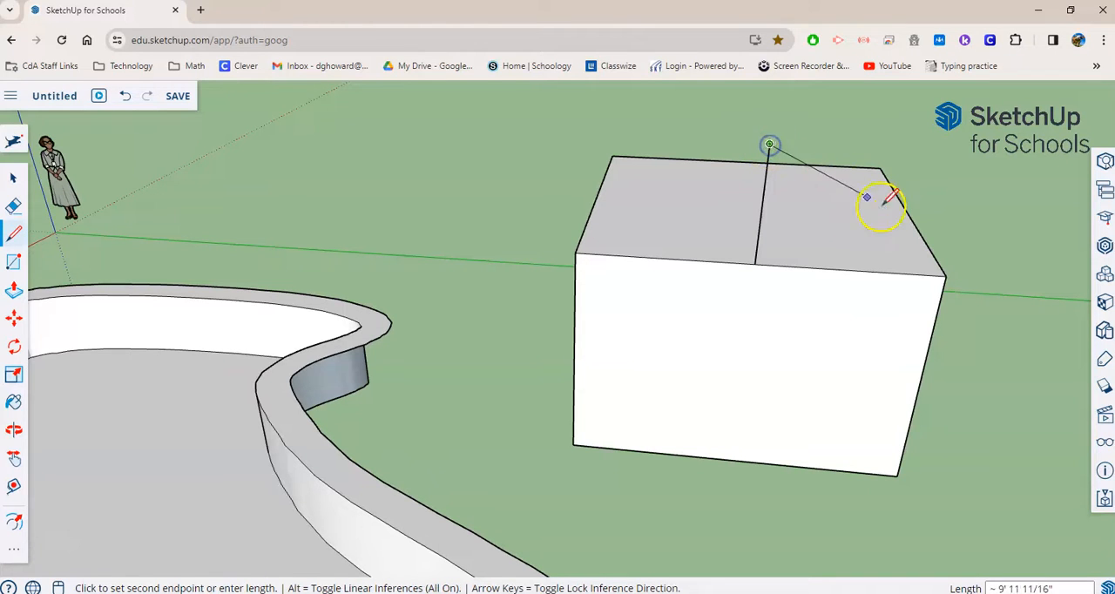
{"action": "left_click", "coordinate": [944, 277]}
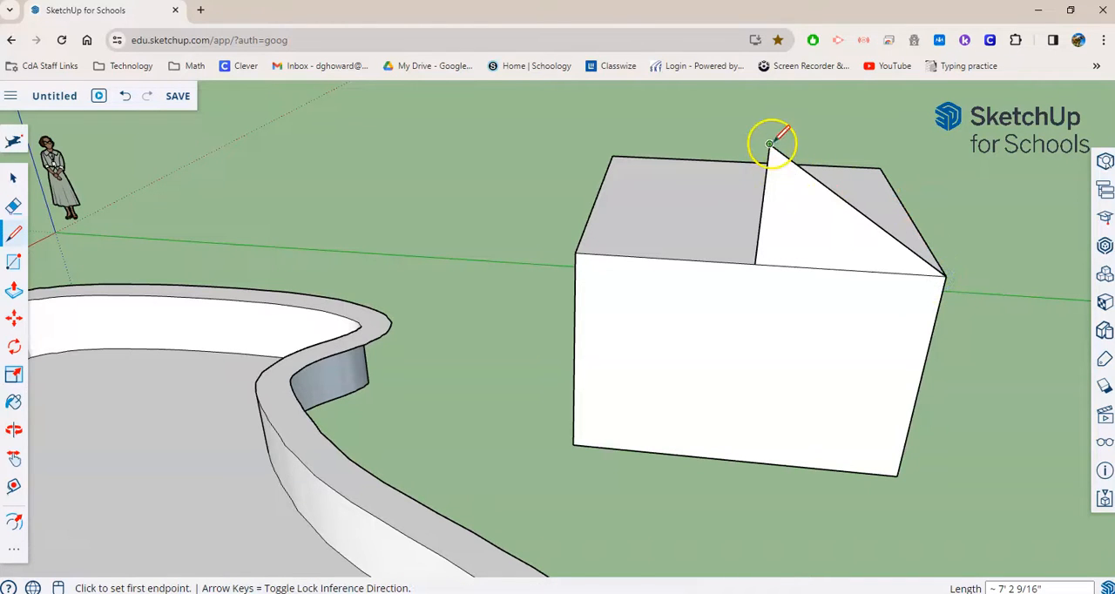
{"action": "left_click", "coordinate": [770, 144]}
{"action": "left_click", "coordinate": [575, 253]}
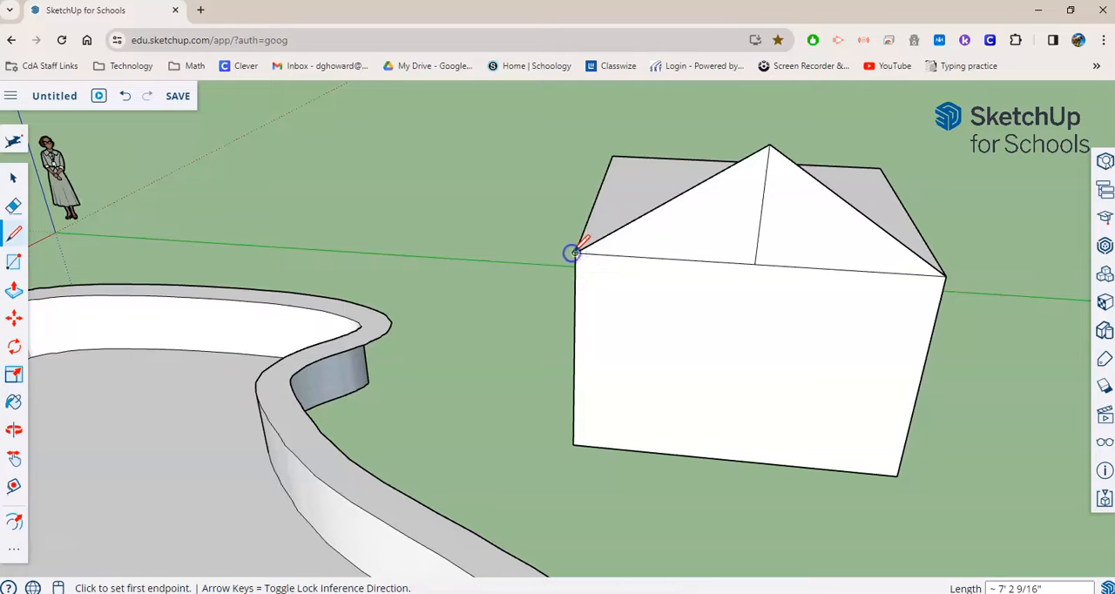
- Erase the vertical centre line from the triangular gable face
{"action": "mouse_move", "coordinate": [598, 291]}
{"action": "middle_mouse_down"}
{"action": "mouse_move", "coordinate": [859, 316]}
{"action": "mouse_move", "coordinate": [692, 312]}
{"action": "mouse_move", "coordinate": [299, 206]}
{"action": "mouse_move", "coordinate": [463, 299]}
{"action": "mouse_move", "coordinate": [505, 305]}
{"action": "middle_mouse_up"}
{"action": "left_click", "coordinate": [13, 205]}
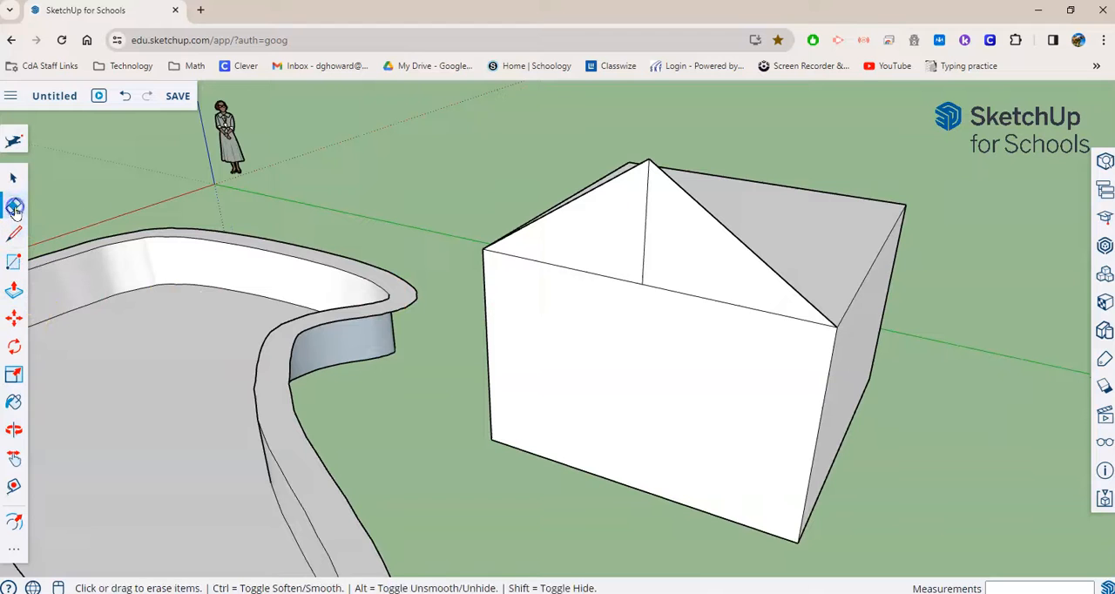
{"action": "left_click", "coordinate": [641, 231]}
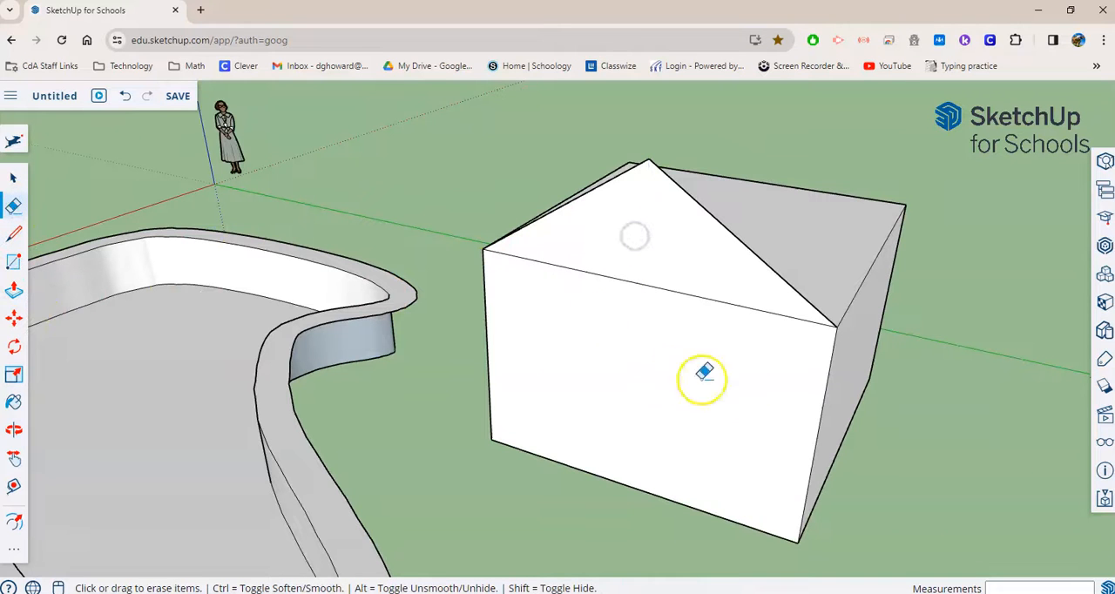
- Extrude the triangular gable across the top of the box with Push/Pull, bringing its far end flush with the opposite wall
{"action": "mouse_move", "coordinate": [981, 404]}
{"action": "middle_mouse_down"}
{"action": "mouse_move", "coordinate": [991, 383]}
{"action": "mouse_move", "coordinate": [860, 407]}
{"action": "middle_mouse_up"}
{"action": "left_click", "coordinate": [13, 289]}
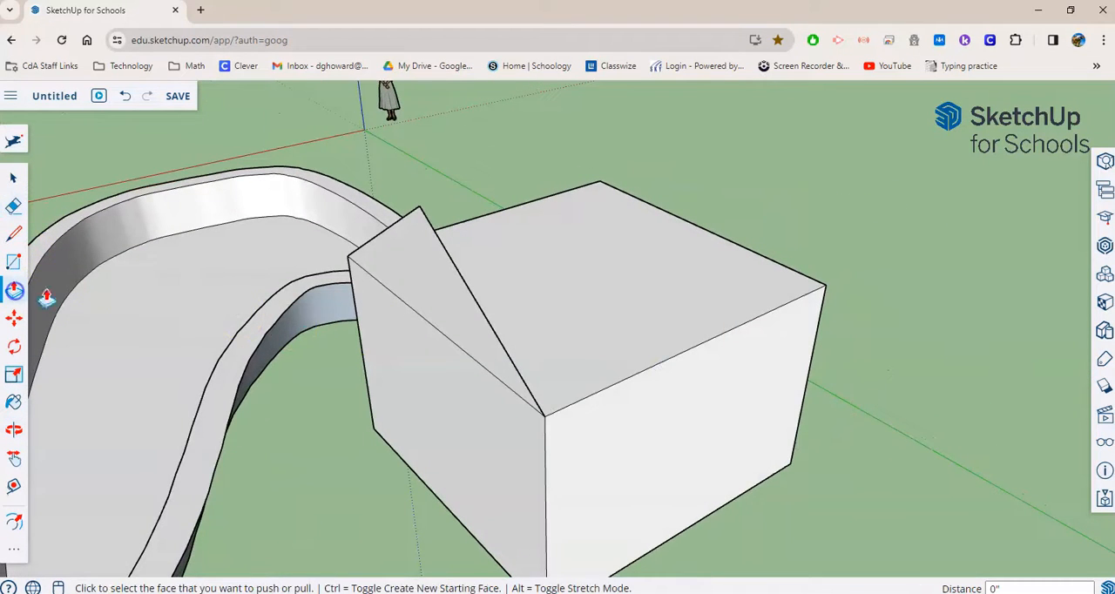
{"action": "left_click", "coordinate": [435, 292]}
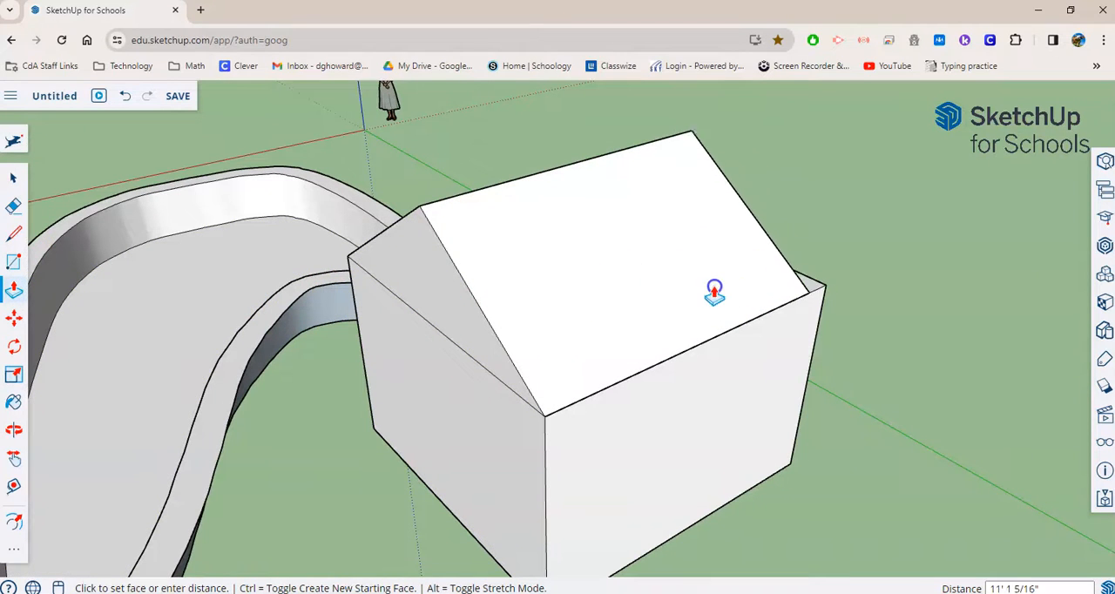
{"action": "left_click", "coordinate": [601, 295]}
{"action": "middle_click_drag", "start_coordinate": [978, 338], "coordinate": [506, 341]}
{"action": "left_click", "coordinate": [388, 202]}
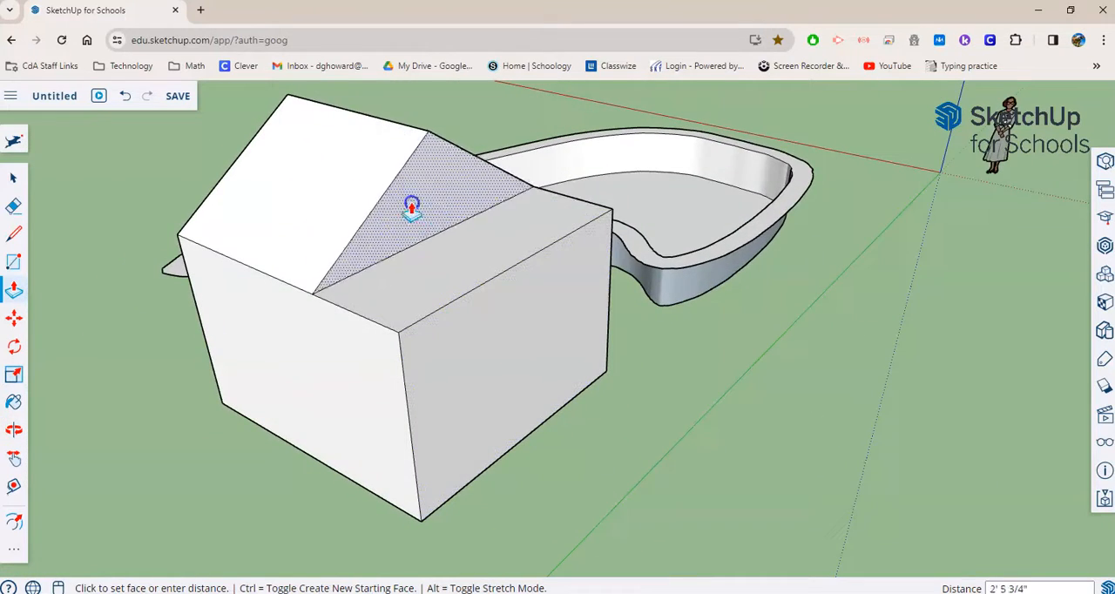
{"action": "left_click", "coordinate": [461, 340]}
- Offset the edges of the pool house's underside face inward by 4"
{"action": "middle_click_drag", "start_coordinate": [450, 341], "coordinate": [939, 369]}
{"action": "middle_click_drag", "start_coordinate": [582, 296], "coordinate": [781, 261]}
{"action": "scroll", "coordinate": [586, 242], "scroll_direction": "down", "scroll_amount": 3}
{"action": "middle_click_drag", "start_coordinate": [491, 177], "coordinate": [711, 249]}
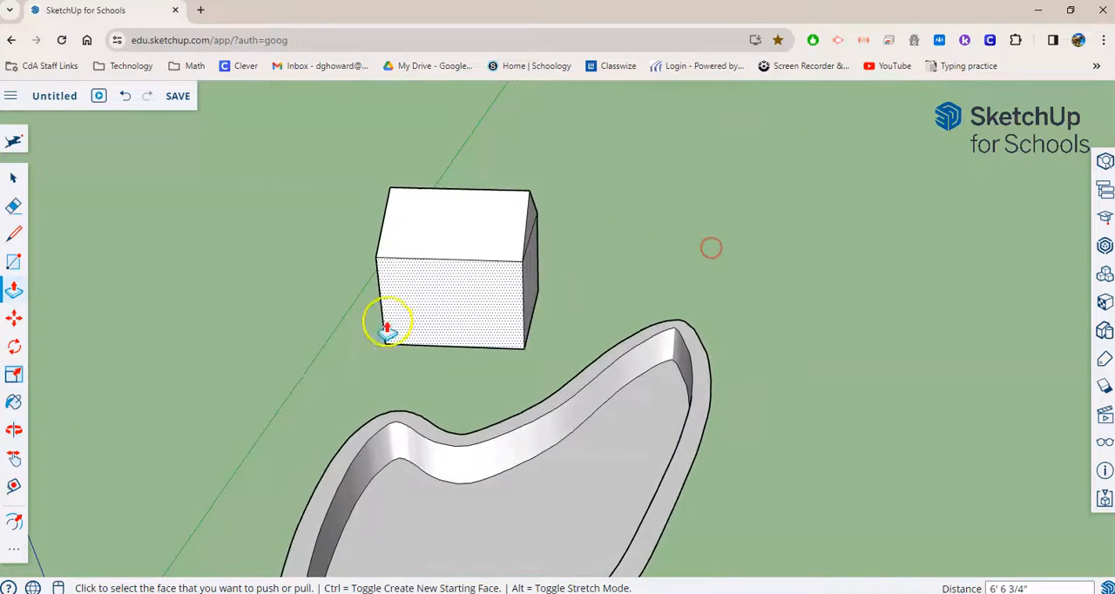
{"action": "scroll", "coordinate": [388, 323], "scroll_direction": "up", "scroll_amount": 3}
{"action": "scroll", "coordinate": [531, 352], "scroll_direction": "down", "scroll_amount": 1}
{"action": "middle_click_drag", "start_coordinate": [714, 375], "coordinate": [428, 355]}
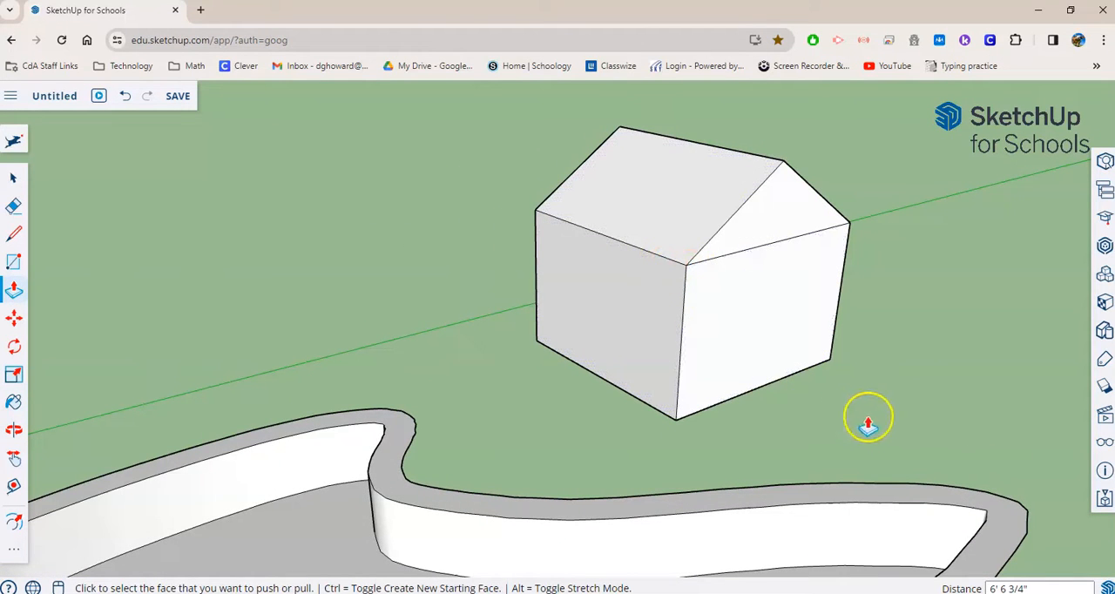
{"action": "middle_click_drag", "start_coordinate": [896, 433], "coordinate": [824, 184]}
{"action": "scroll", "coordinate": [872, 527], "scroll_direction": "up", "scroll_amount": 4}
{"action": "middle_click_drag", "start_coordinate": [874, 526], "coordinate": [910, 475]}
{"action": "scroll", "coordinate": [720, 521], "scroll_direction": "up", "scroll_amount": 2}
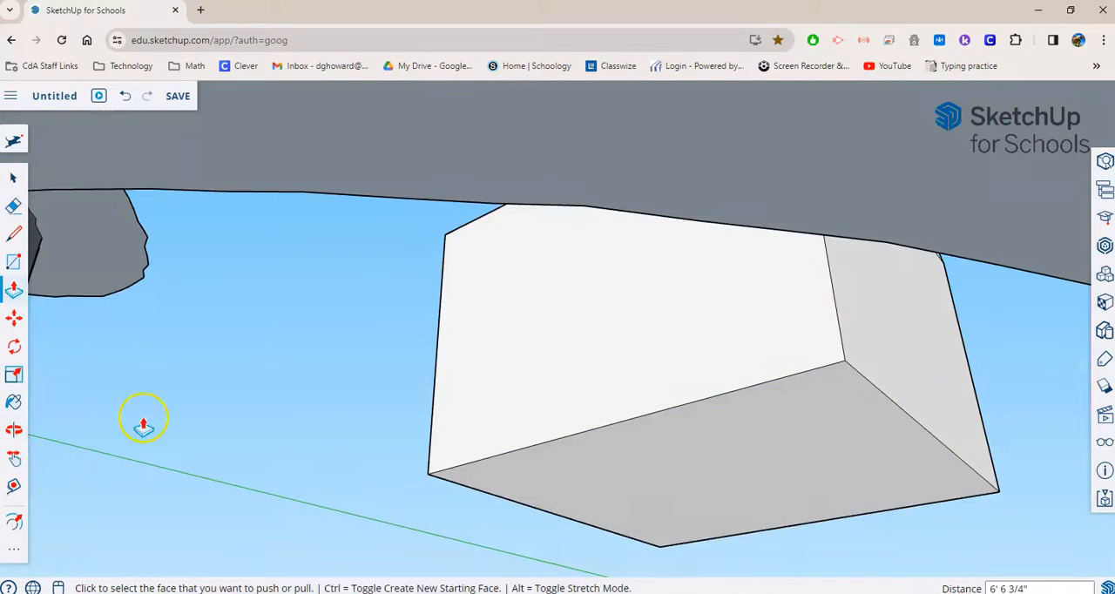
{"action": "left_click", "coordinate": [14, 521]}
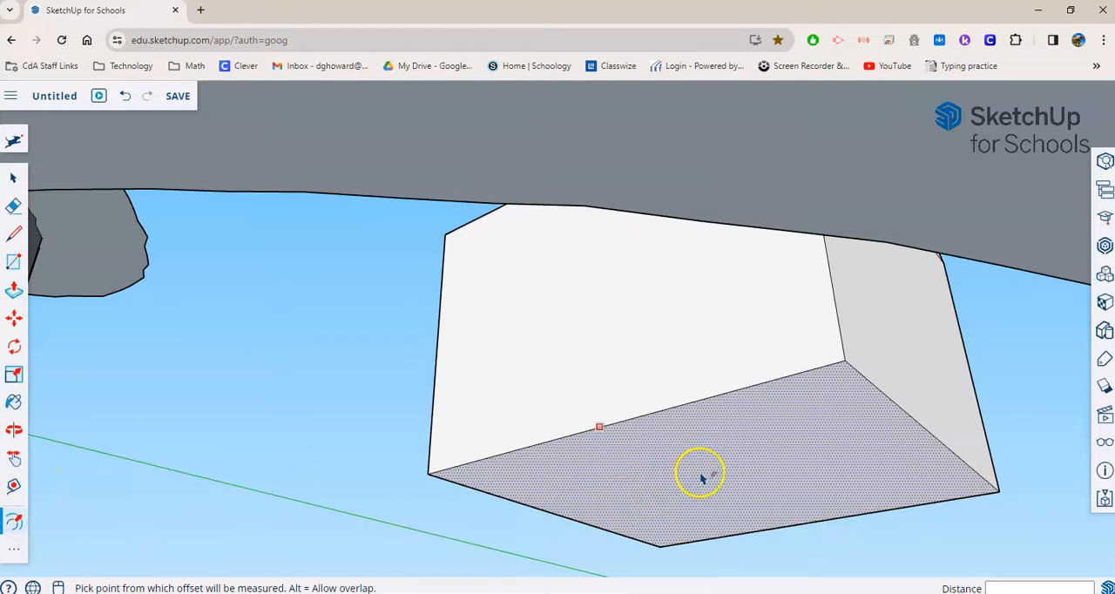
{"action": "left_click", "coordinate": [731, 476]}
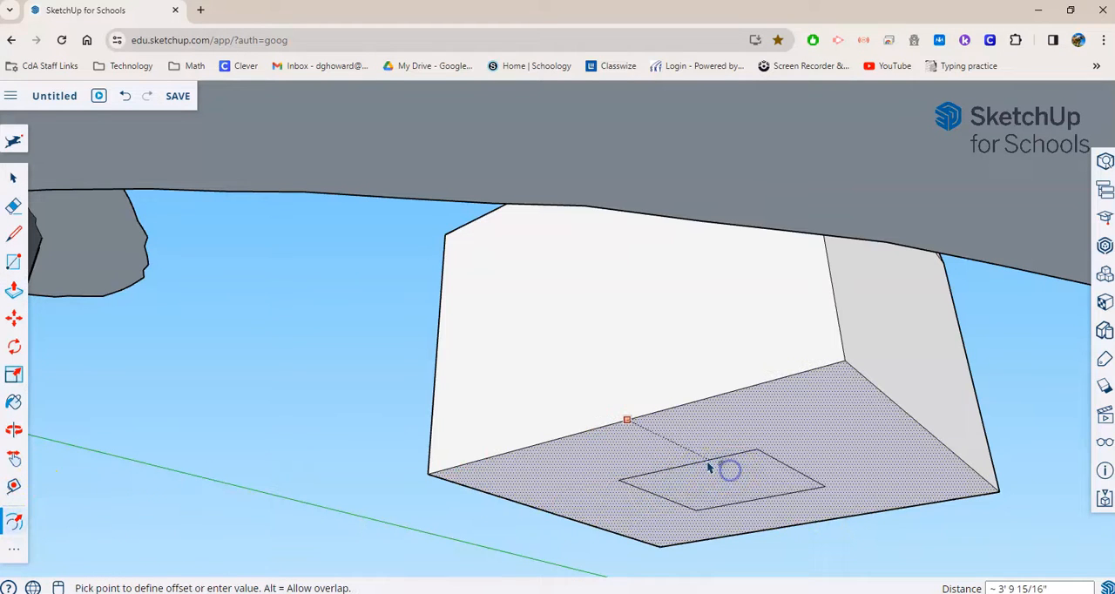
{"action": "left_click", "coordinate": [645, 424]}
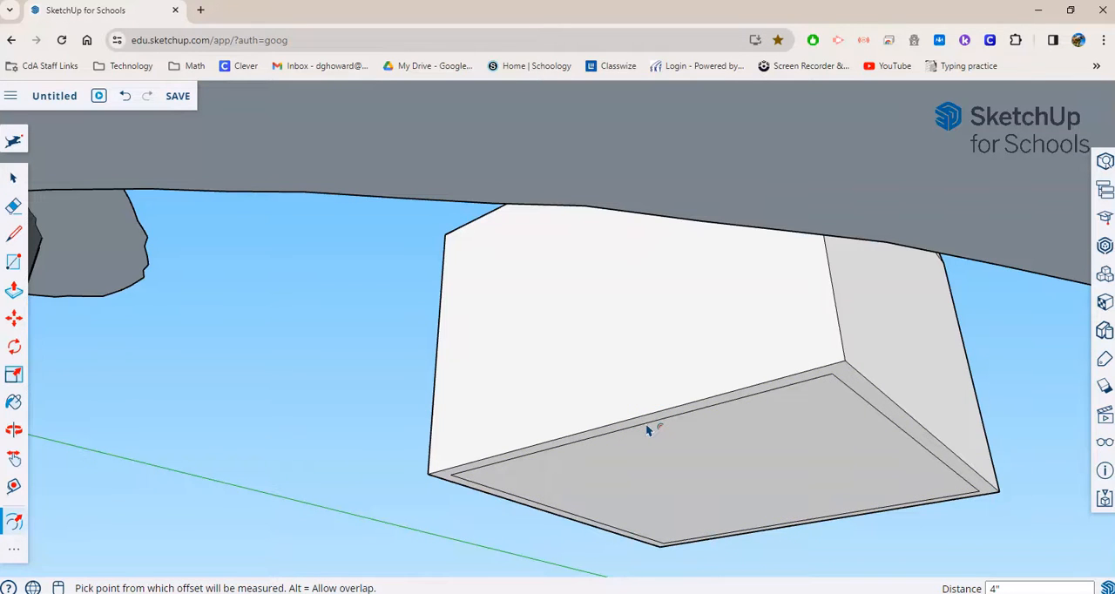
{"action": "key", "text": "Return"}
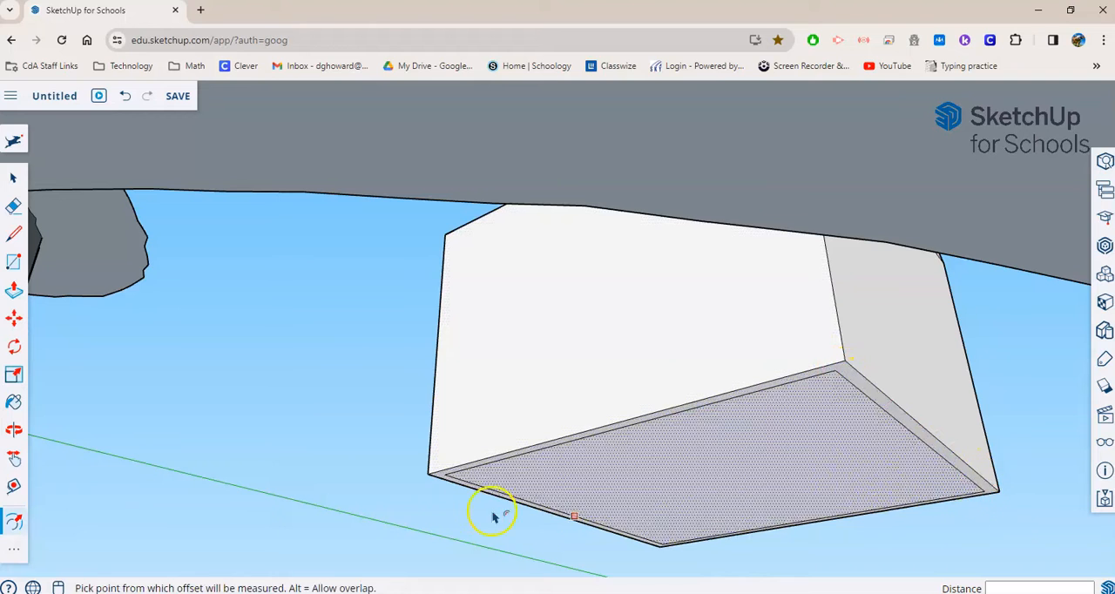
- Push the narrow outer rim on the pool house's underside upward by about 4' 3 7/8"
{"action": "left_click", "coordinate": [14, 291]}
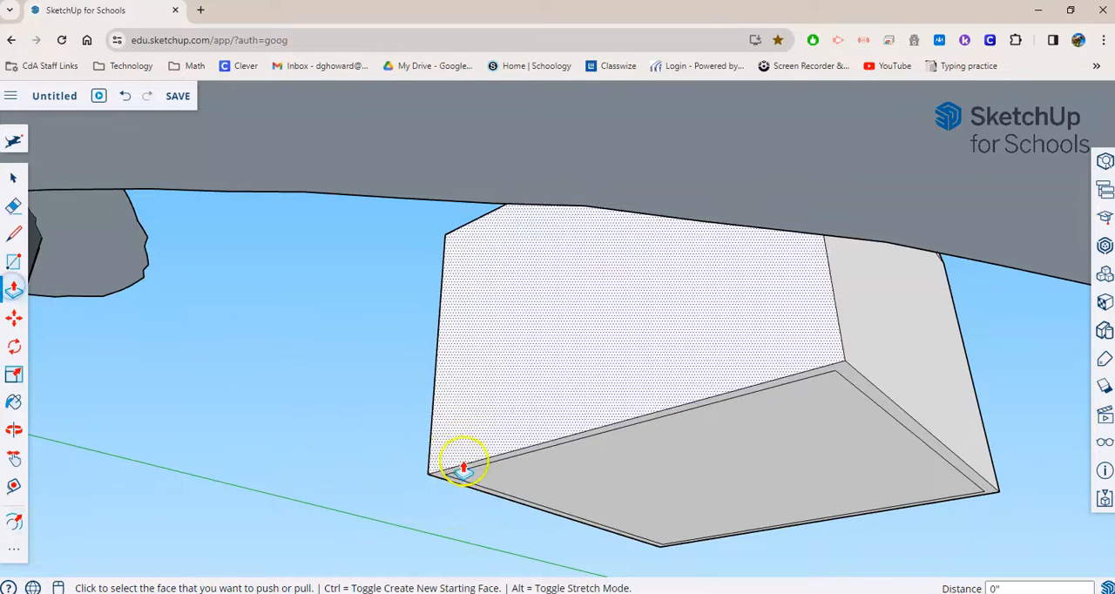
{"action": "middle_click_drag", "start_coordinate": [930, 521], "coordinate": [896, 501]}
{"action": "left_click_drag", "start_coordinate": [789, 383], "coordinate": [774, 209]}
{"action": "middle_click_drag", "start_coordinate": [774, 209], "coordinate": [930, 450]}
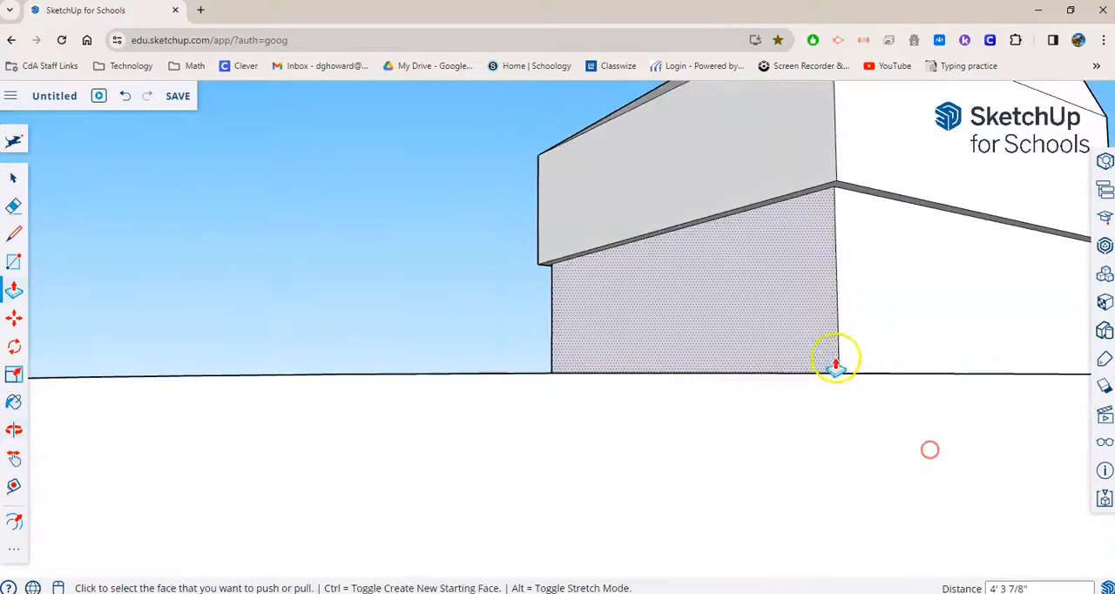
- Push the overhanging rim around the walls up another 3' 8 1/8" to the lower edge of the roof, forming the eaves
{"action": "scroll", "coordinate": [913, 368], "scroll_direction": "down", "scroll_amount": 5}
{"action": "middle_click_drag", "start_coordinate": [904, 373], "coordinate": [880, 266]}
{"action": "middle_click_drag", "start_coordinate": [993, 241], "coordinate": [702, 284]}
{"action": "middle_click_drag", "start_coordinate": [582, 228], "coordinate": [433, 279]}
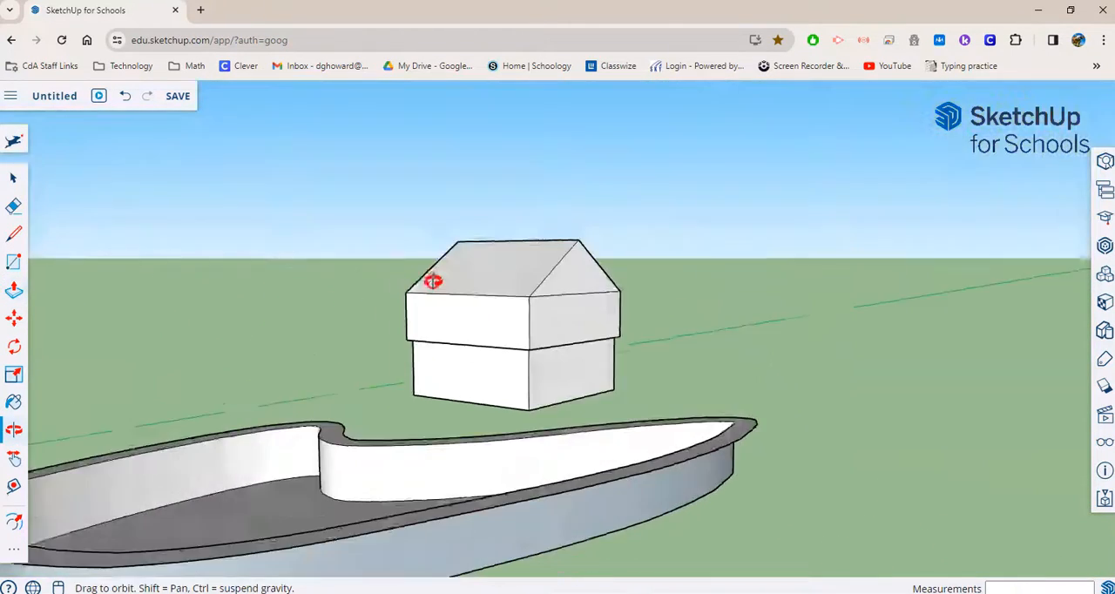
{"action": "scroll", "coordinate": [560, 380], "scroll_direction": "up", "scroll_amount": 5}
{"action": "middle_click_drag", "start_coordinate": [855, 426], "coordinate": [933, 371]}
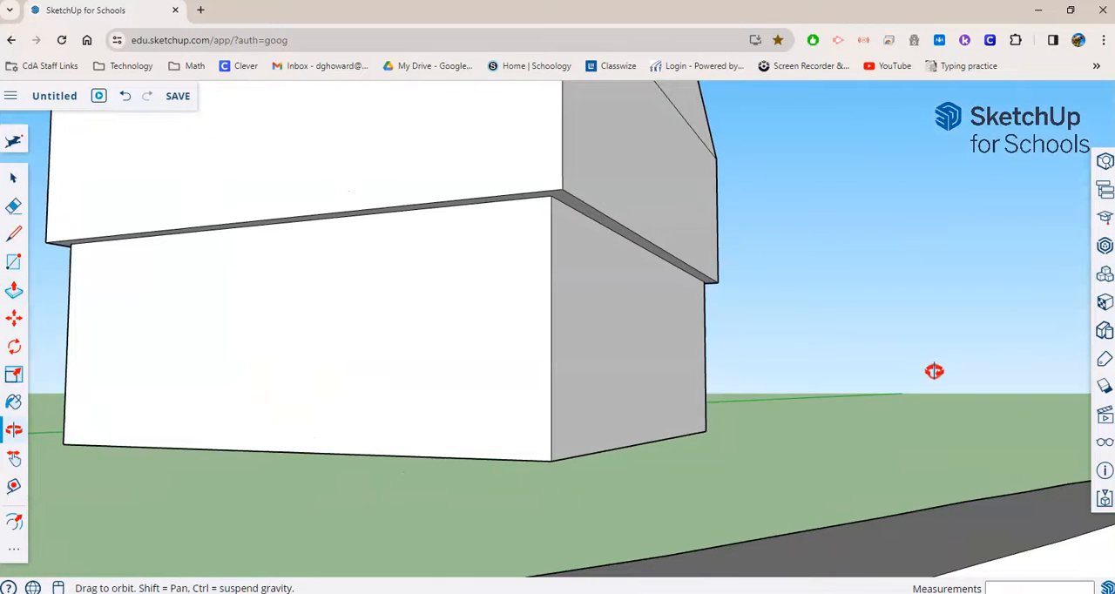
{"action": "left_click", "coordinate": [616, 209]}
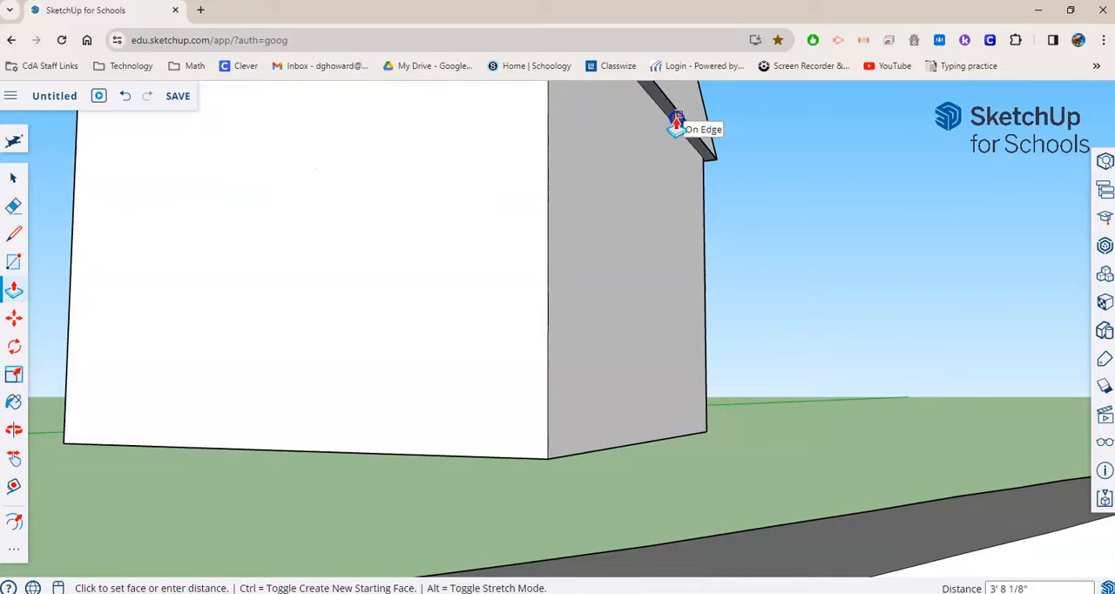
{"action": "left_click", "coordinate": [677, 120]}
- Draw a door rectangle about 4' 6" tall and 3' wide on the gable-end wall, ending on the wall's bottom edge
{"action": "middle_click_drag", "start_coordinate": [800, 184], "coordinate": [615, 150]}
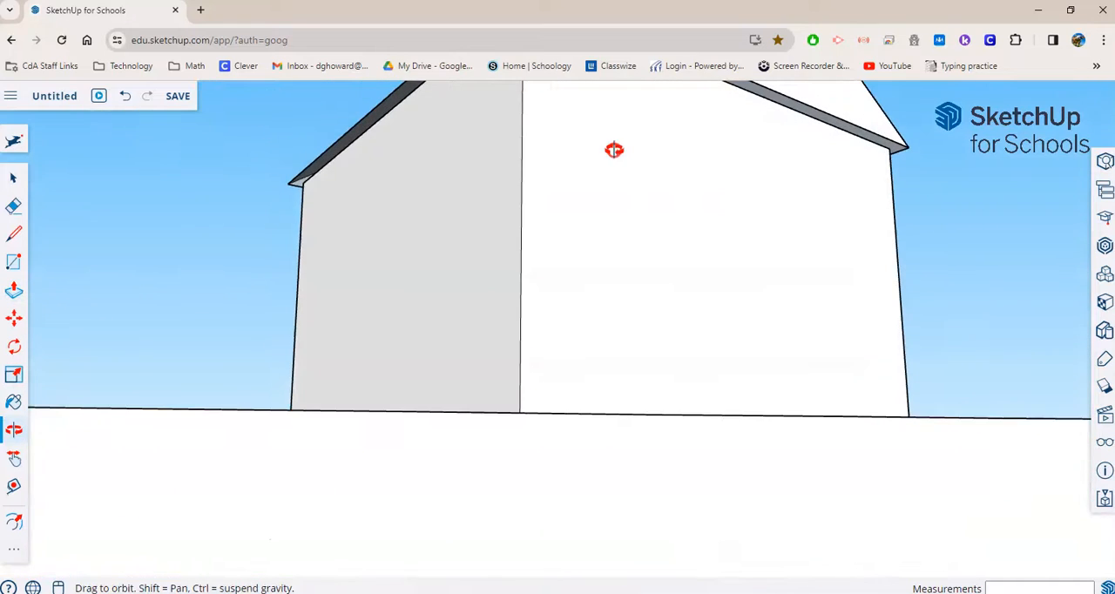
{"action": "scroll", "coordinate": [391, 179], "scroll_direction": "up", "scroll_amount": 5}
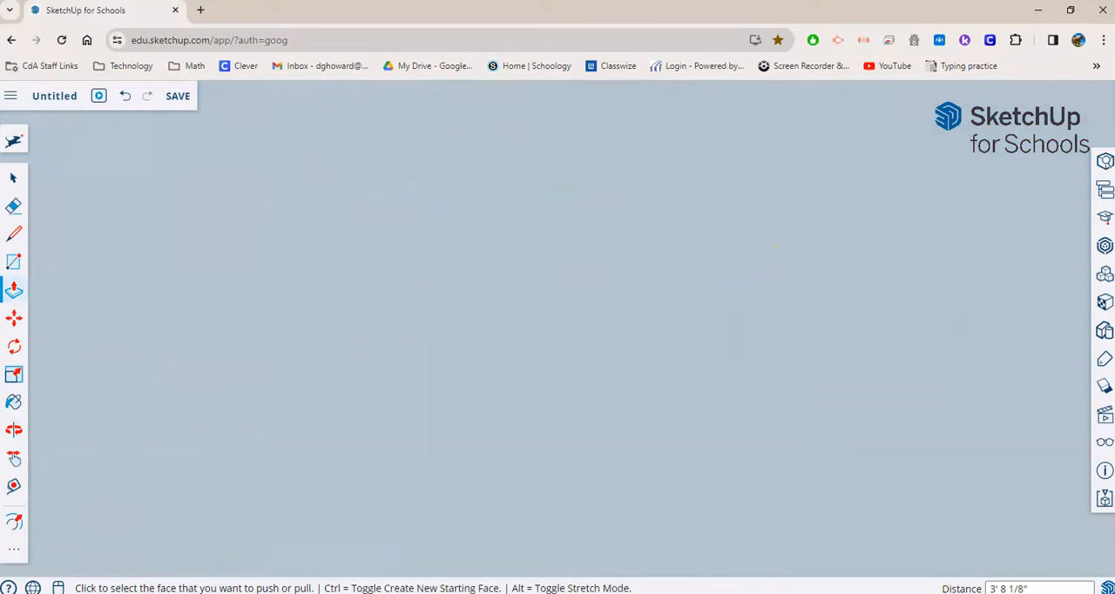
{"action": "scroll", "coordinate": [82, 418], "scroll_direction": "down", "scroll_amount": 5}
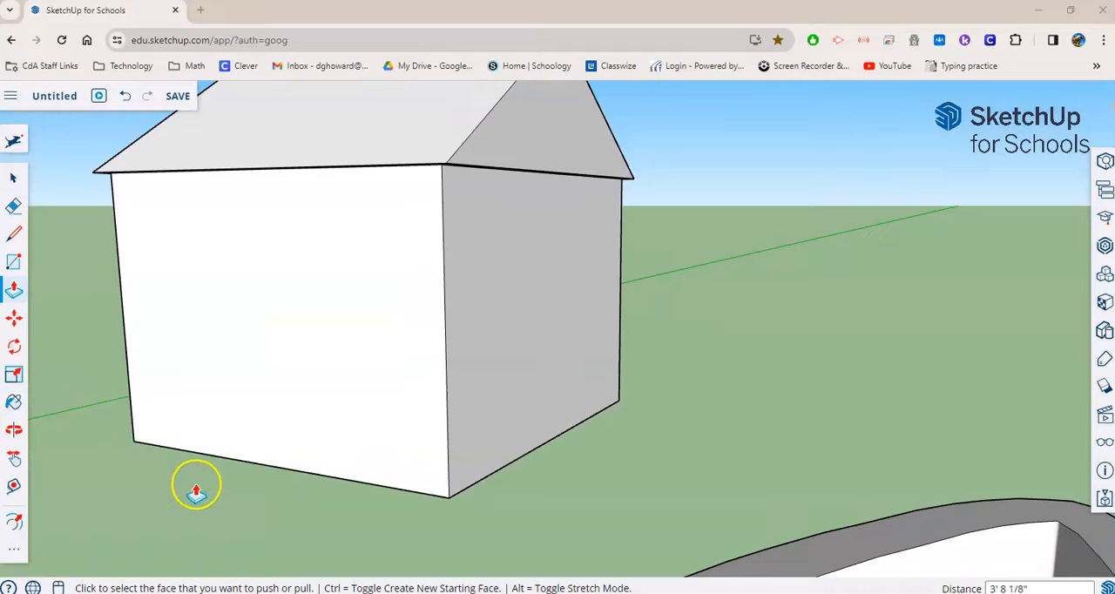
{"action": "middle_click_drag", "start_coordinate": [122, 481], "coordinate": [175, 279]}
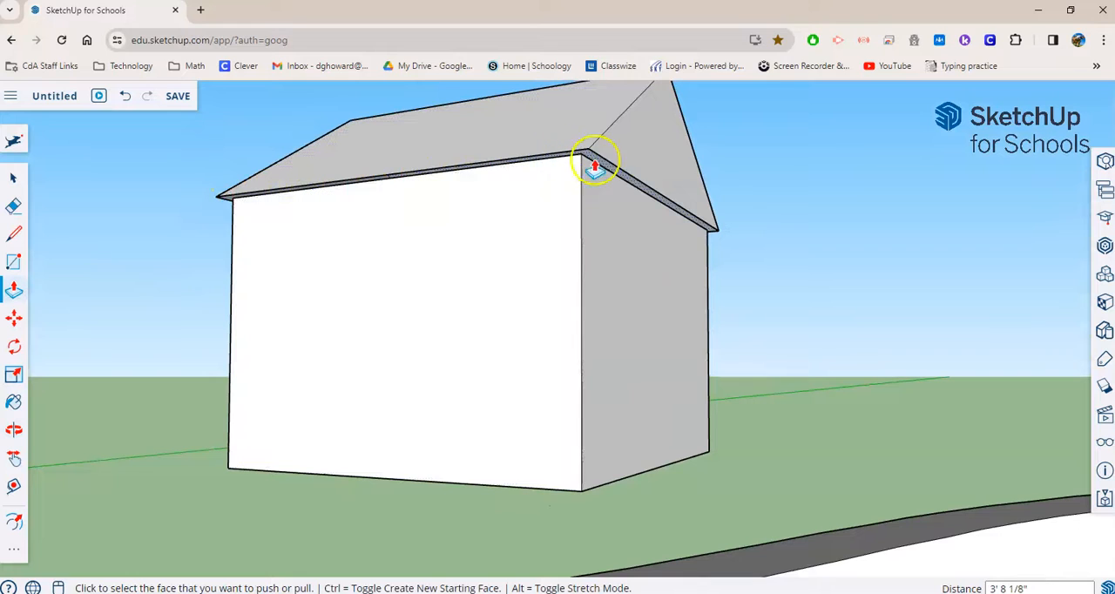
{"action": "middle_click_drag", "start_coordinate": [839, 389], "coordinate": [366, 465]}
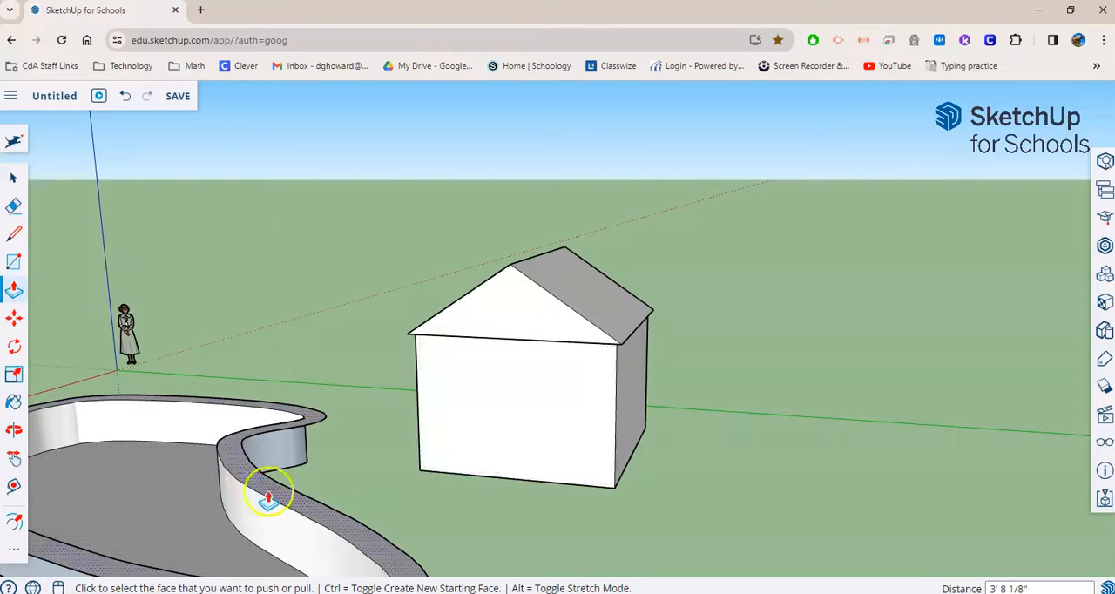
{"action": "scroll", "coordinate": [605, 545], "scroll_direction": "up", "scroll_amount": 2}
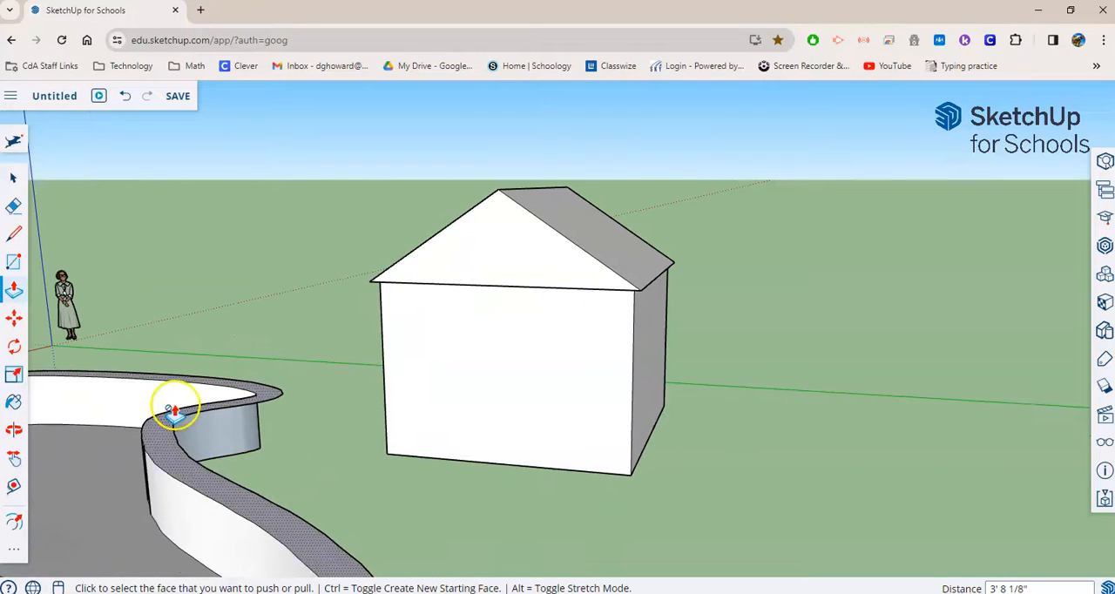
{"action": "left_click", "coordinate": [13, 262]}
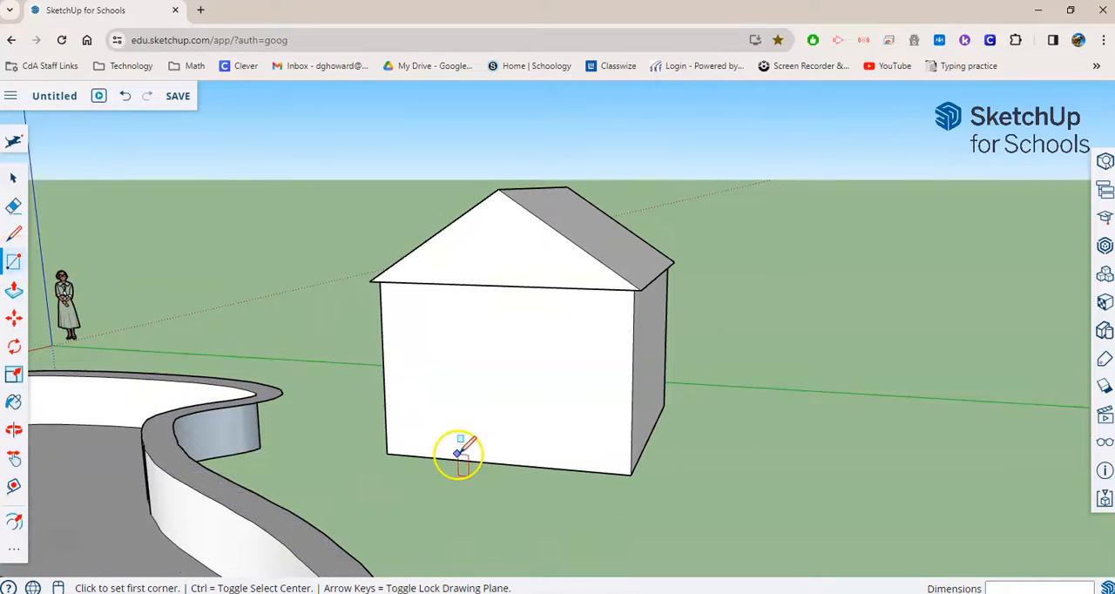
{"action": "left_click", "coordinate": [462, 363]}
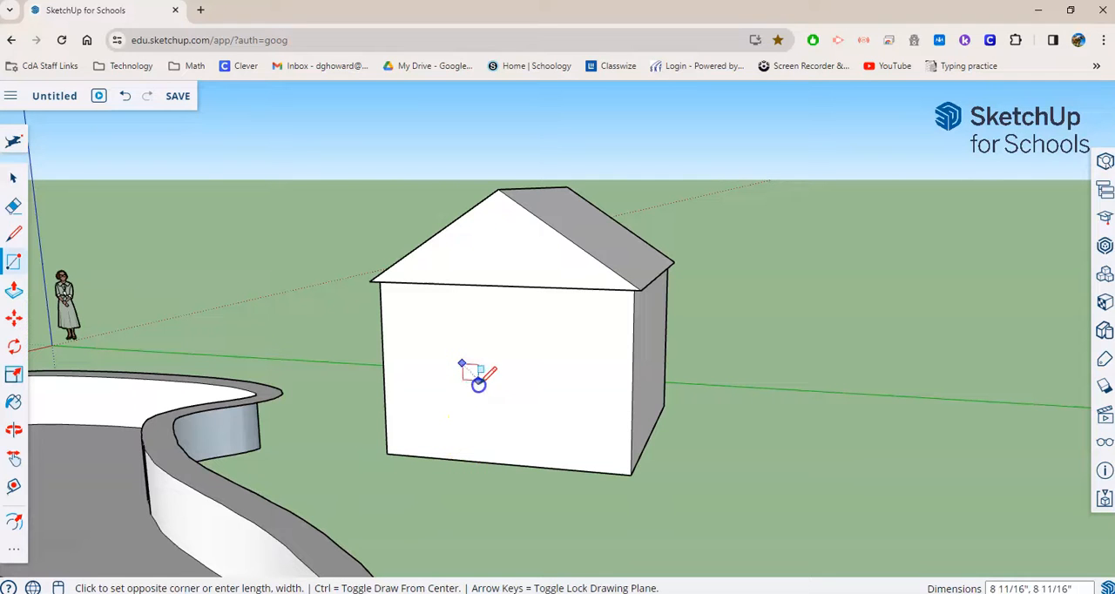
{"action": "left_click", "coordinate": [529, 465]}
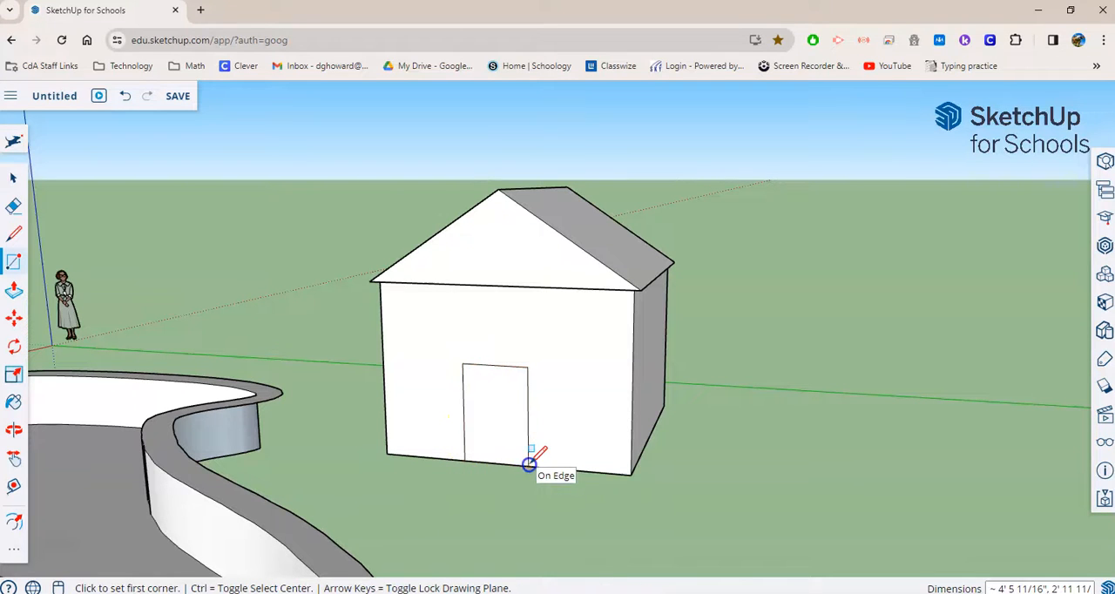
- Offset the door rectangle's edges inward by 2" to outline a door frame
{"action": "scroll", "coordinate": [366, 460], "scroll_direction": "up", "scroll_amount": 3}
{"action": "middle_click_drag", "start_coordinate": [763, 547], "coordinate": [736, 548]}
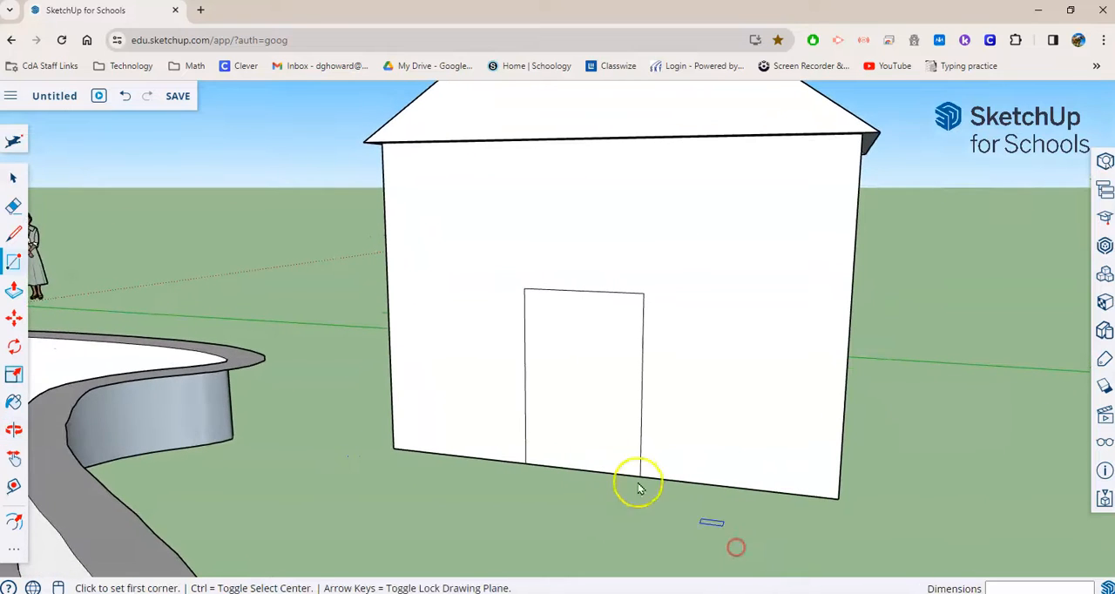
{"action": "left_click", "coordinate": [13, 524]}
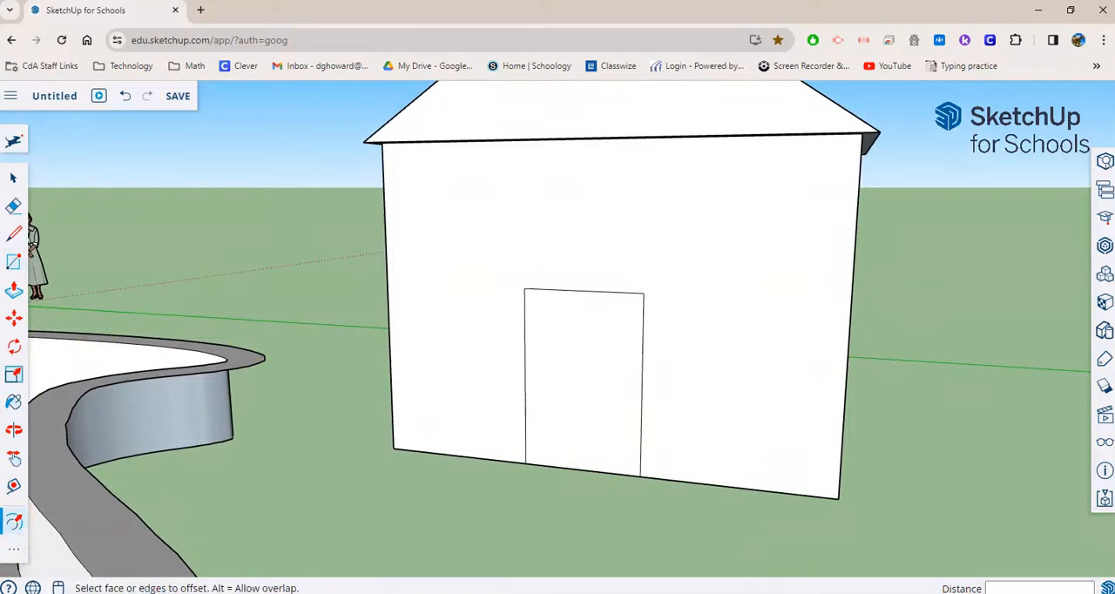
{"action": "left_click", "coordinate": [555, 410]}
{"action": "left_click", "coordinate": [534, 401]}
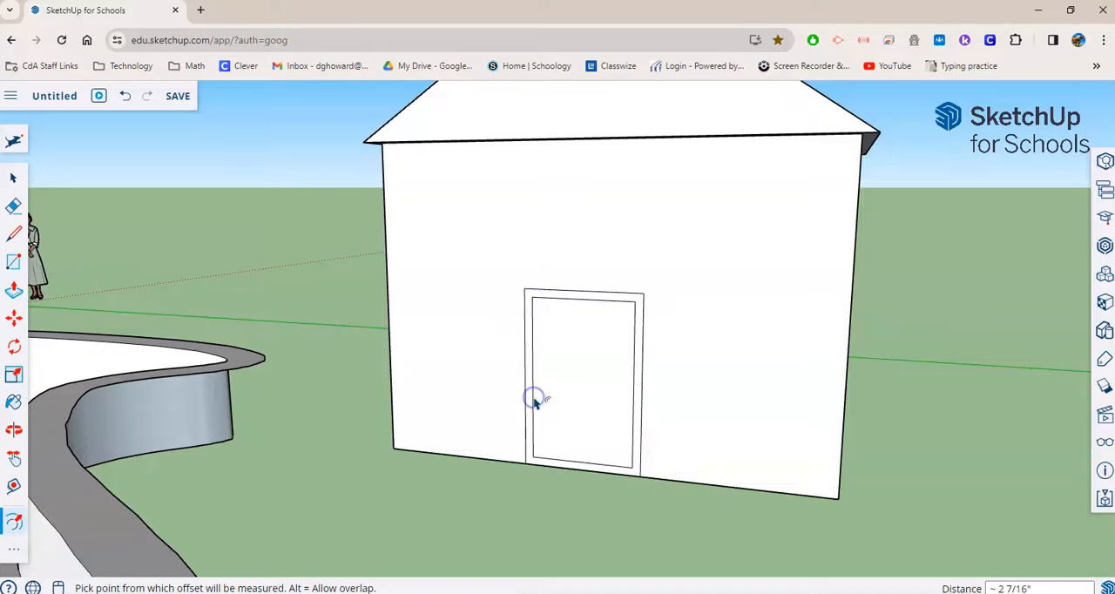
{"action": "key", "text": "Return"}
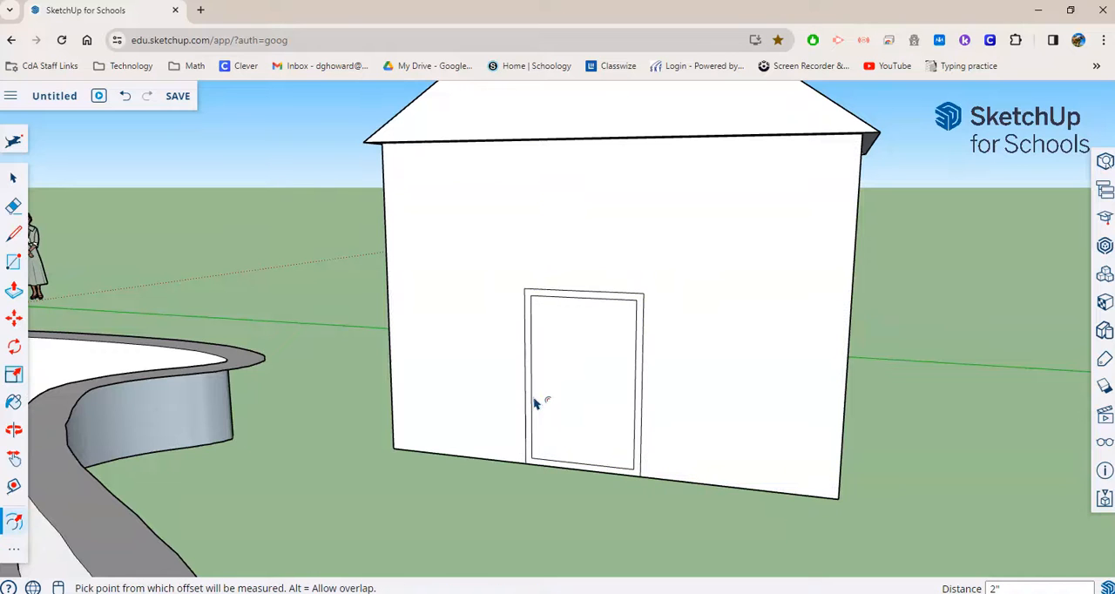
{"action": "left_click", "coordinate": [539, 302]}
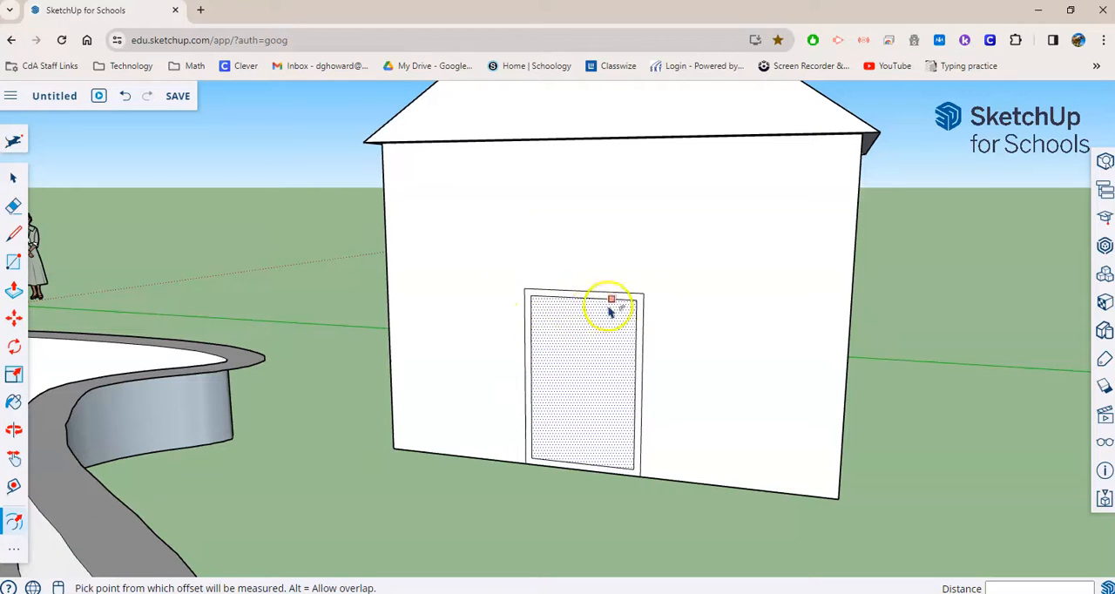
- Pull the door frame face outward from the wall by about 1 15/16" with Push/Pull
{"action": "middle_click_drag", "start_coordinate": [318, 439], "coordinate": [113, 322]}
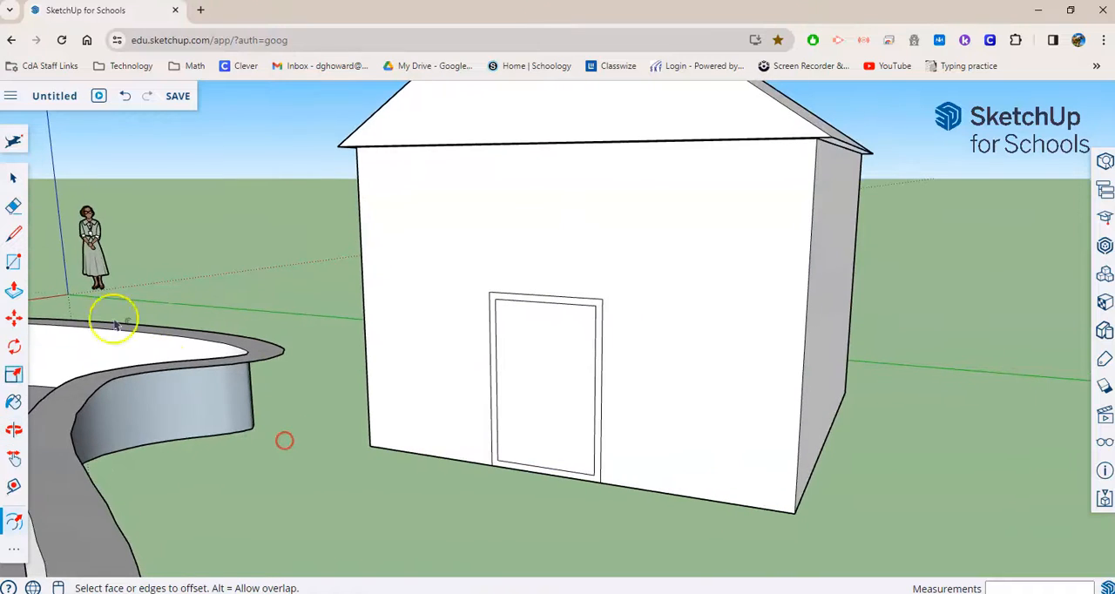
{"action": "left_click", "coordinate": [13, 291]}
{"action": "left_click", "coordinate": [491, 386]}
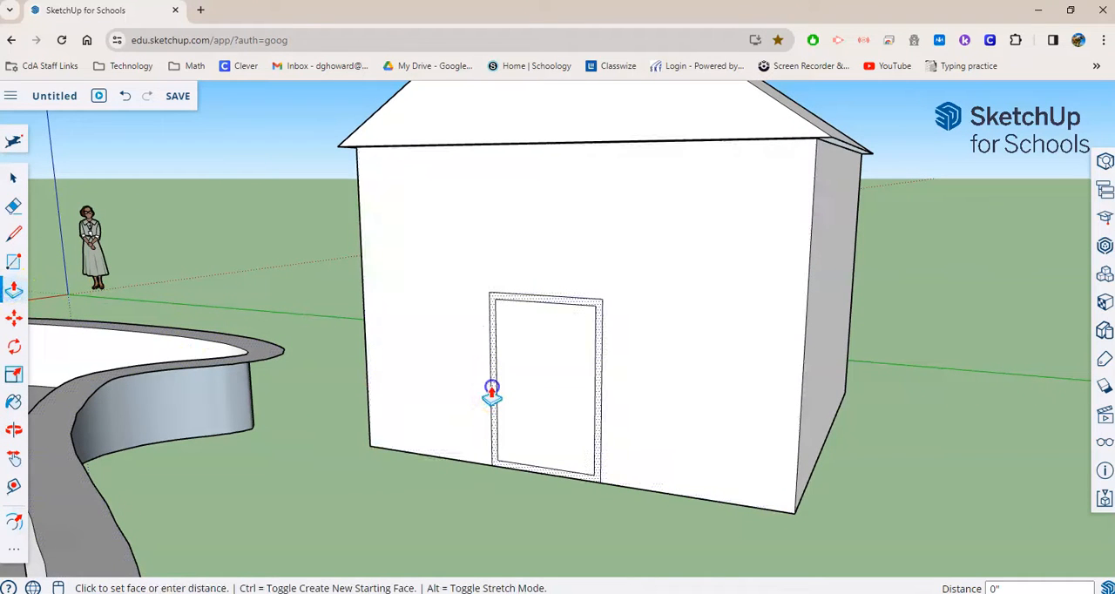
{"action": "left_click", "coordinate": [637, 440]}
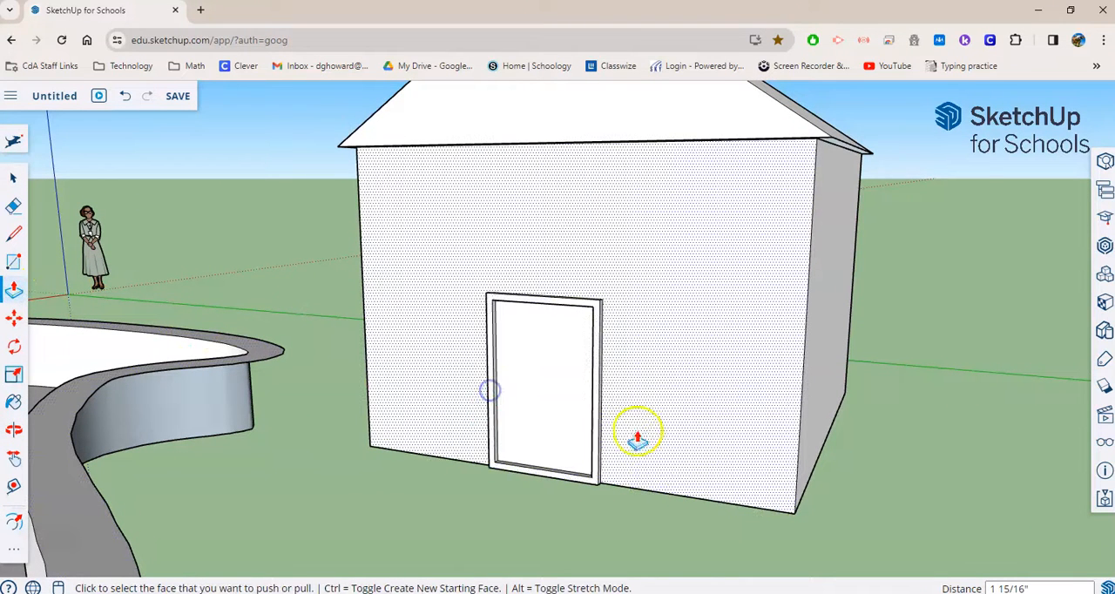
{"action": "mouse_move", "coordinate": [336, 467]}
{"action": "middle_mouse_down"}
{"action": "mouse_move", "coordinate": [379, 485]}
{"action": "mouse_move", "coordinate": [323, 475]}
{"action": "middle_mouse_up"}
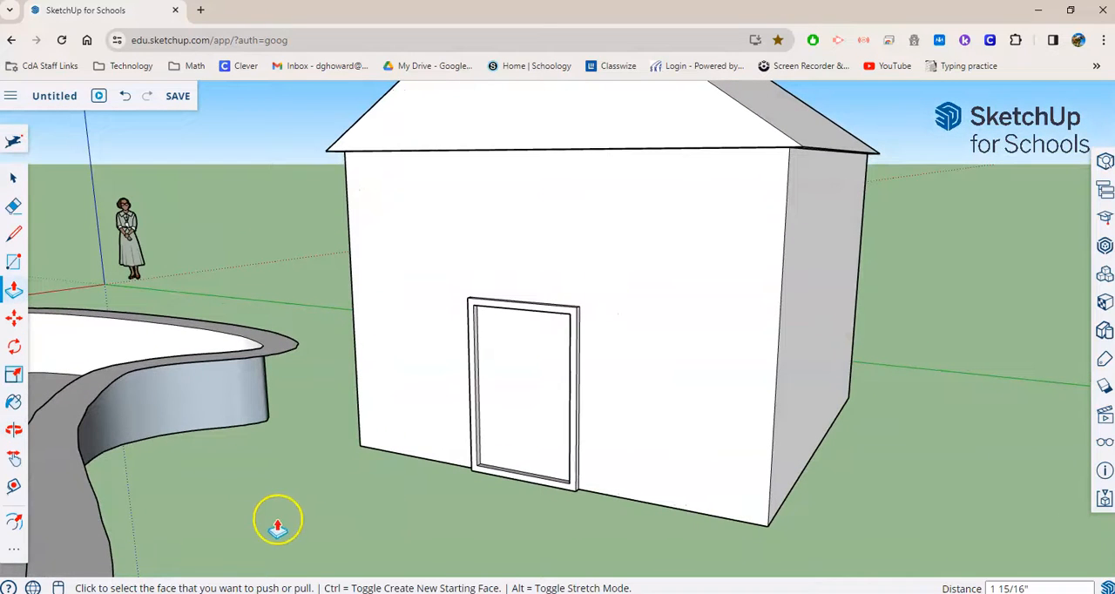
- Draw a doorknob circle with a radius of about 1 13/16" on the door, near its left edge at mid-height
{"action": "left_click", "coordinate": [13, 555]}
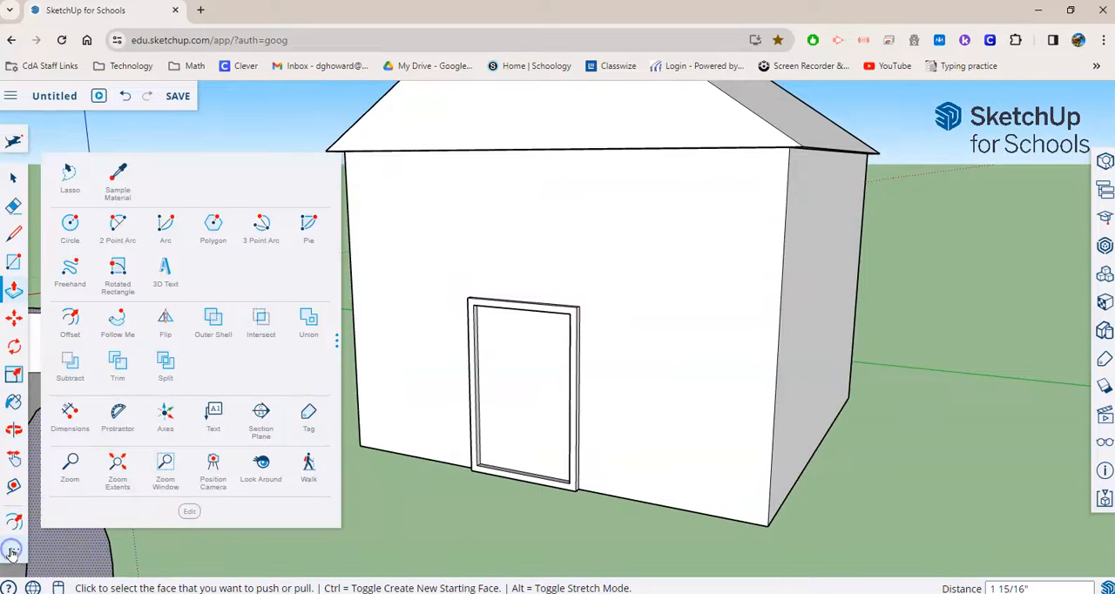
{"action": "left_click", "coordinate": [71, 227]}
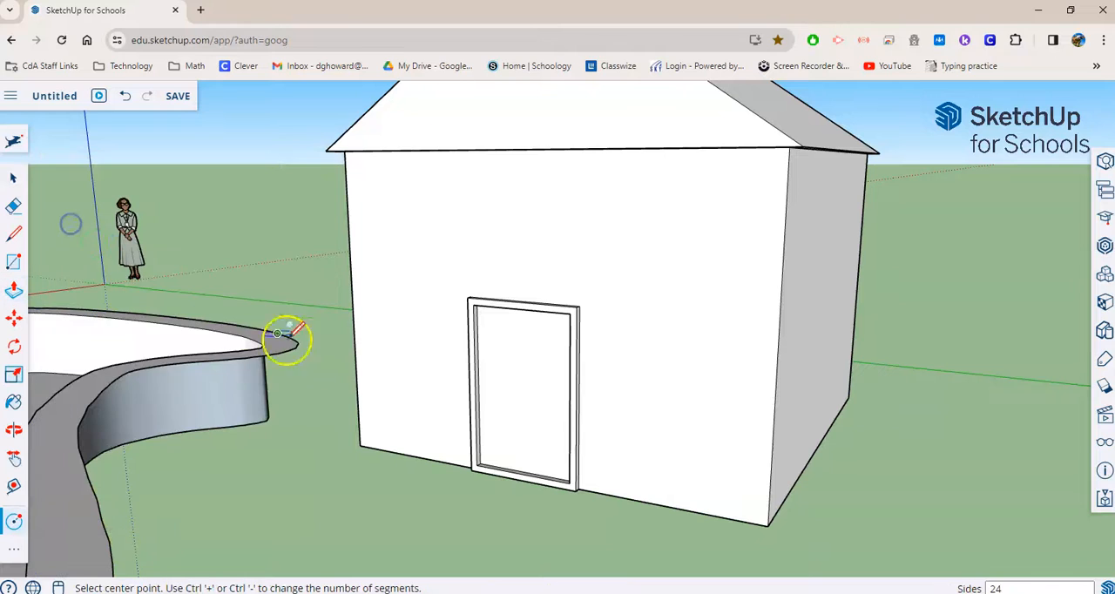
{"action": "left_click", "coordinate": [494, 378]}
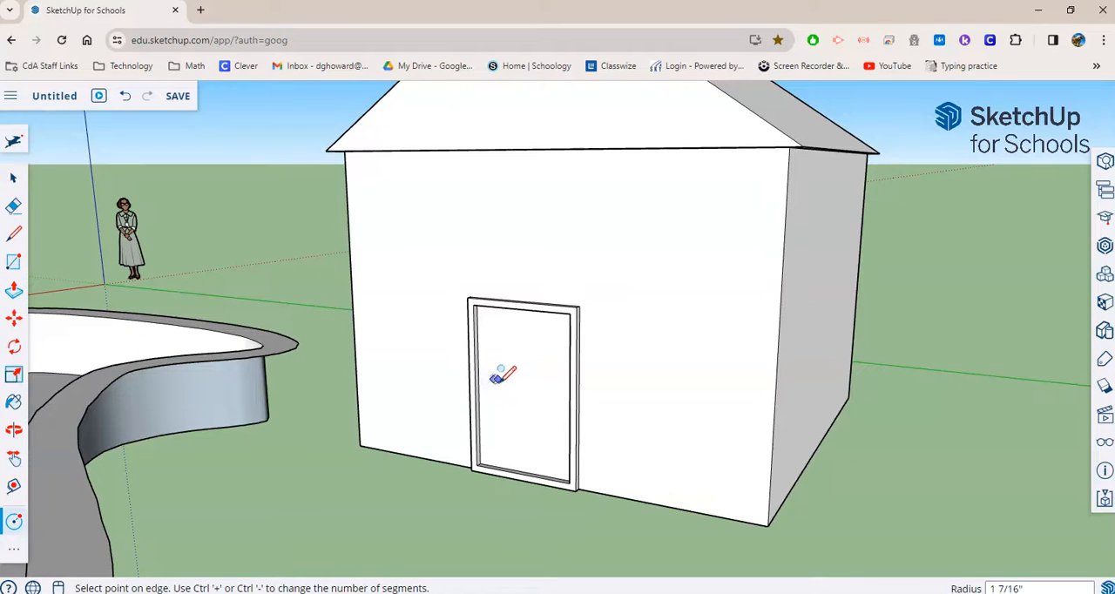
{"action": "left_click", "coordinate": [498, 380]}
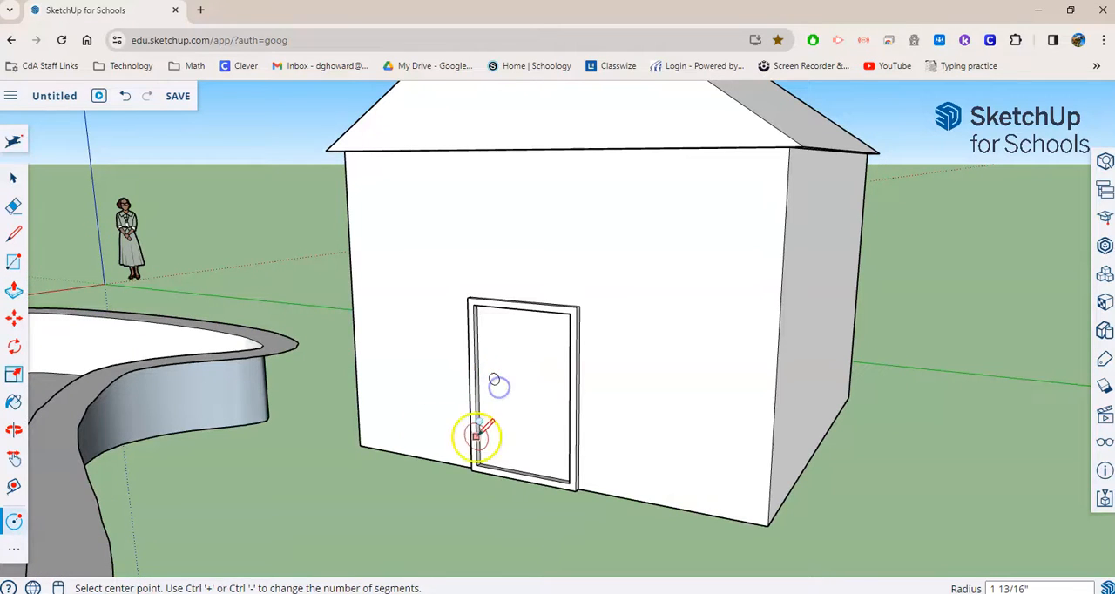
- Pull the doorknob circle outward from the door by about 1 5/16" with Push/Pull
{"action": "left_click", "coordinate": [17, 289]}
{"action": "left_click", "coordinate": [494, 381]}
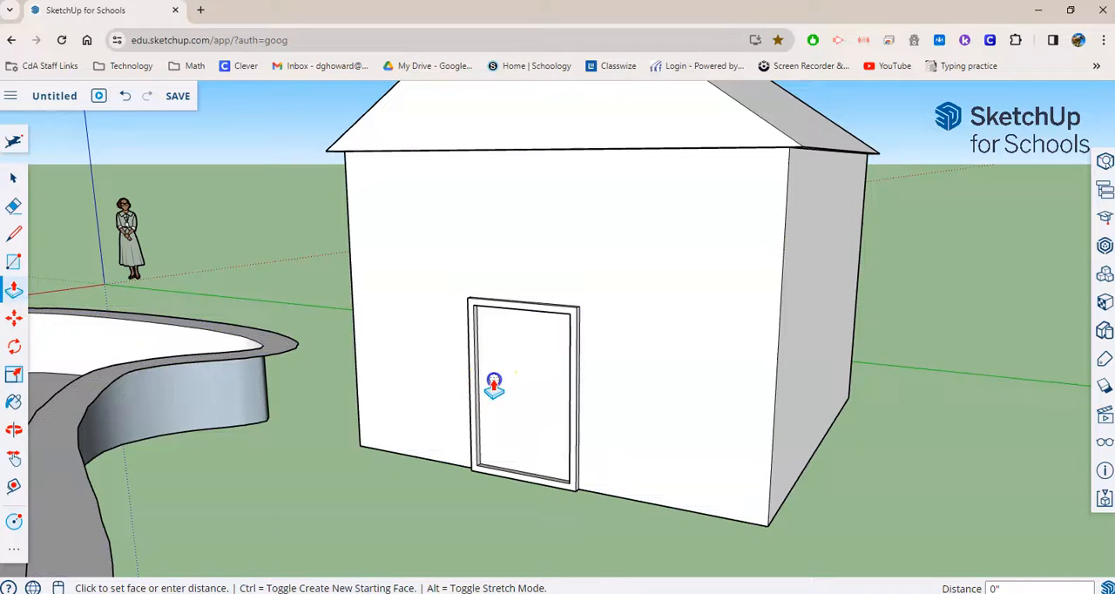
{"action": "left_click", "coordinate": [362, 482]}
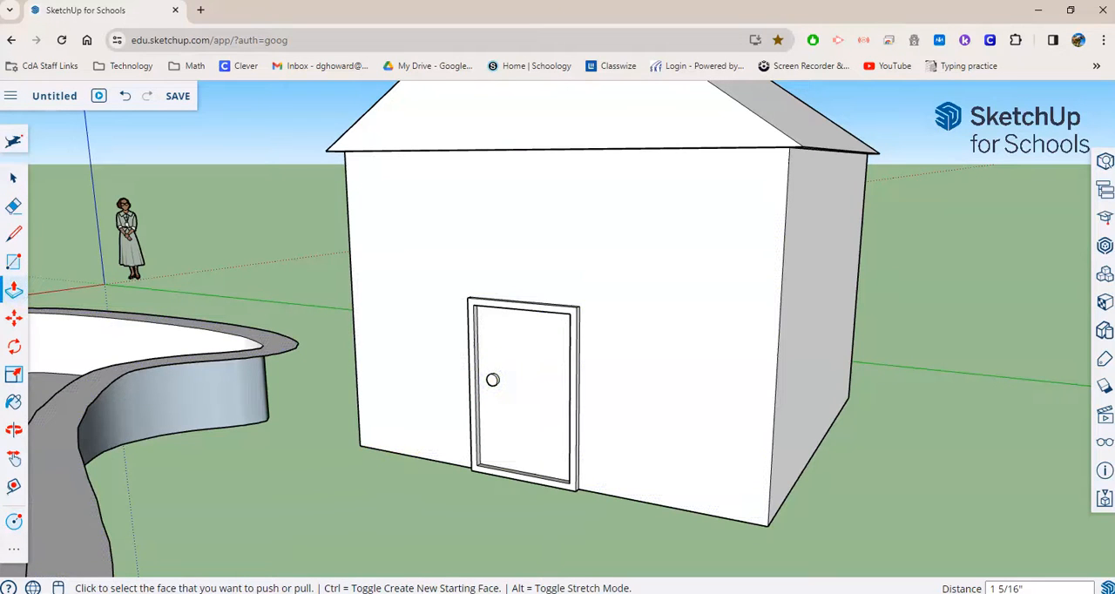
- Paint one slope of the pool house roof with the Roofing Shingles Asphalt material from the Roofing collection
{"action": "middle_click_drag", "start_coordinate": [797, 479], "coordinate": [953, 441]}
{"action": "scroll", "coordinate": [360, 393], "scroll_direction": "down", "scroll_amount": 4}
{"action": "middle_click_drag", "start_coordinate": [269, 398], "coordinate": [802, 470]}
{"action": "middle_click_drag", "start_coordinate": [826, 513], "coordinate": [790, 457]}
{"action": "scroll", "coordinate": [727, 480], "scroll_direction": "down", "scroll_amount": 2}
{"action": "middle_click_drag", "start_coordinate": [714, 485], "coordinate": [747, 470]}
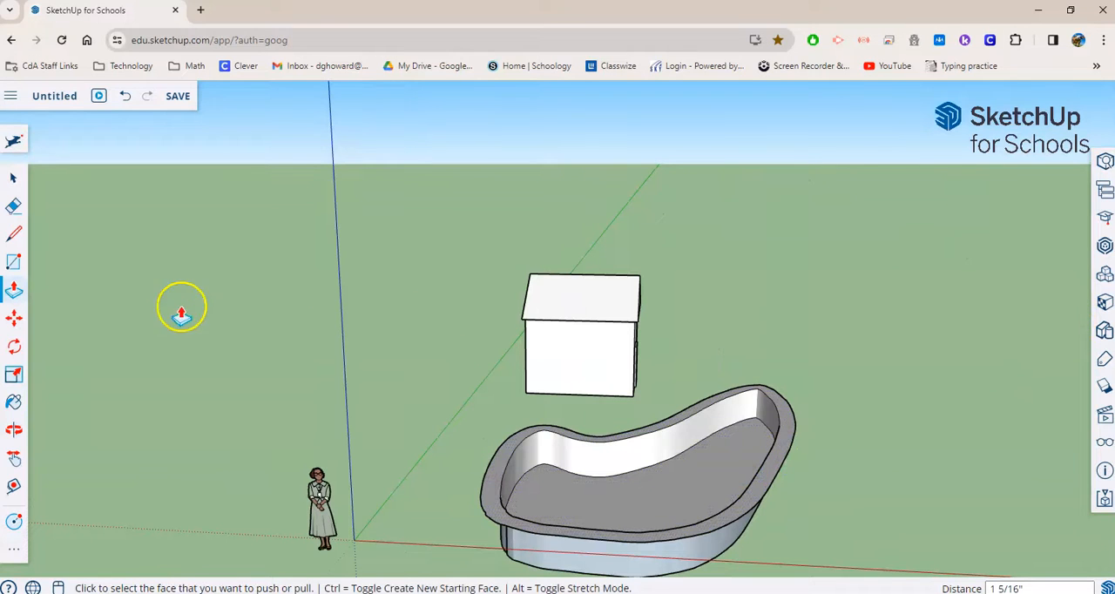
{"action": "left_click", "coordinate": [14, 403]}
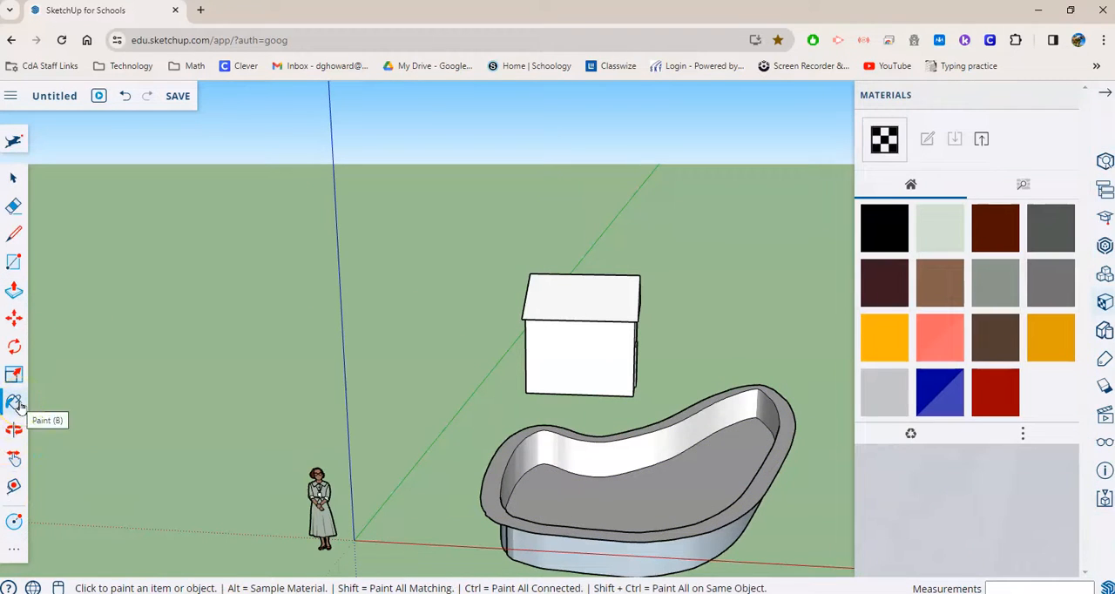
{"action": "left_click", "coordinate": [1035, 183]}
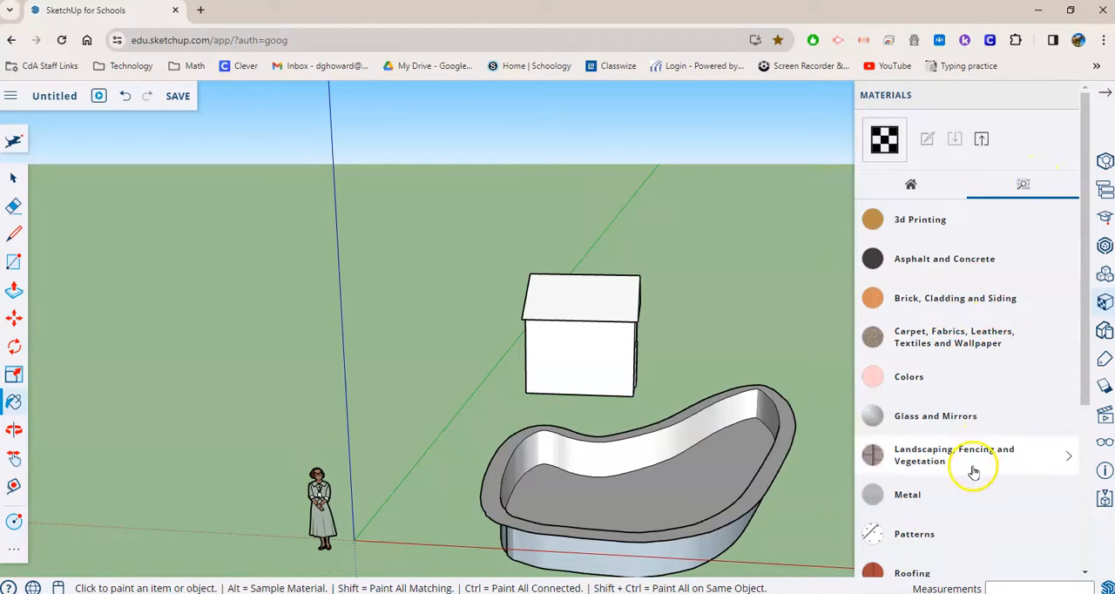
{"action": "scroll", "coordinate": [967, 488], "scroll_direction": "down", "scroll_amount": 2}
{"action": "left_click", "coordinate": [967, 500]}
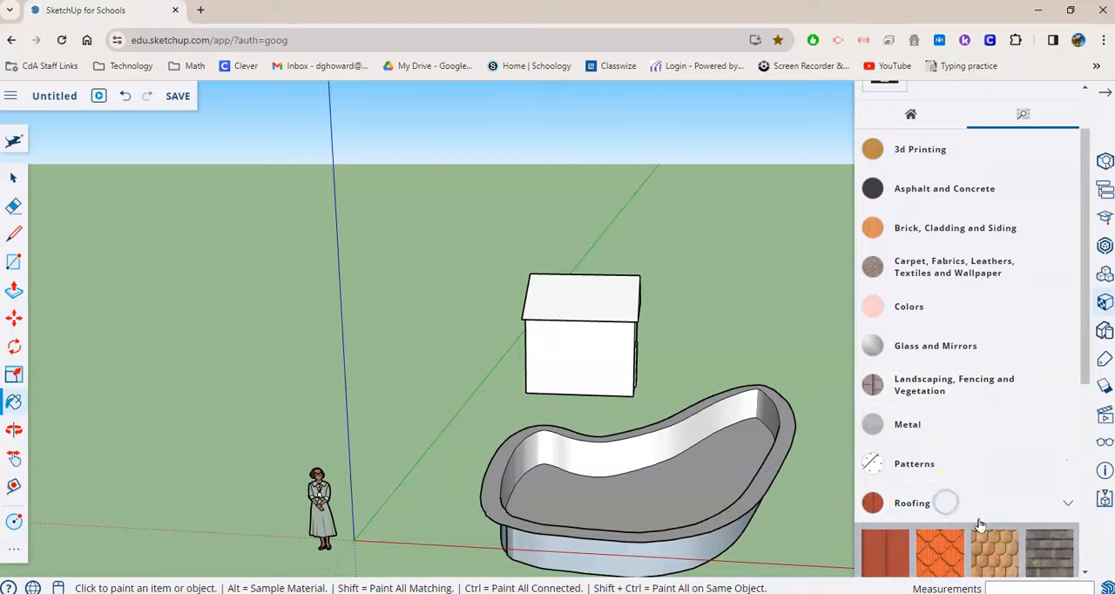
{"action": "left_click", "coordinate": [1051, 553]}
{"action": "left_click", "coordinate": [591, 302]}
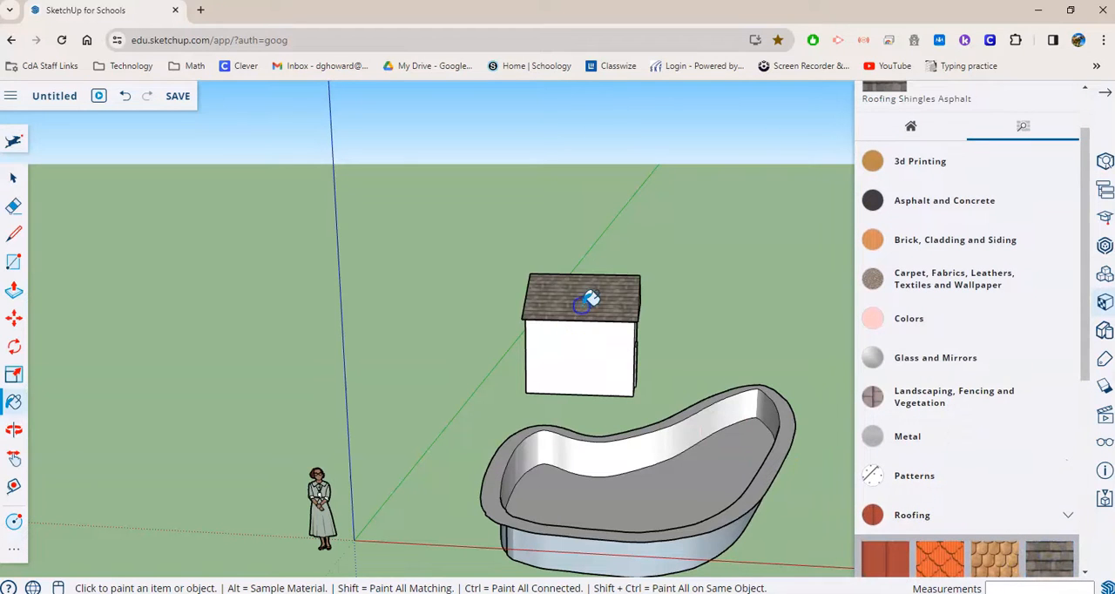
- Paint the opposite roof slope with the same asphalt shingles
{"action": "middle_click_drag", "start_coordinate": [728, 277], "coordinate": [401, 294]}
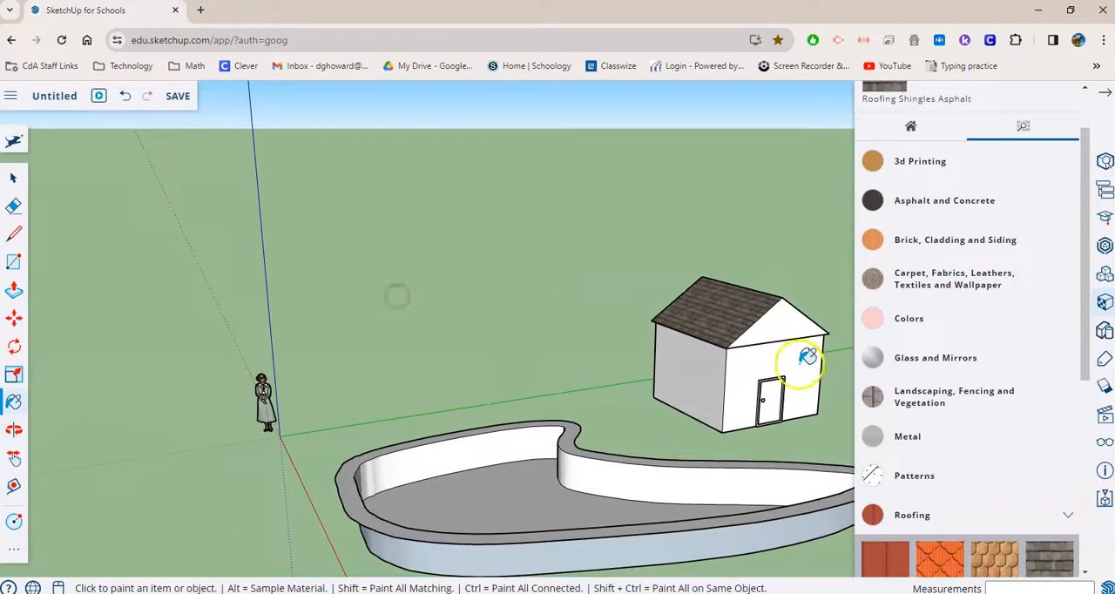
{"action": "middle_click_drag", "start_coordinate": [821, 436], "coordinate": [427, 523]}
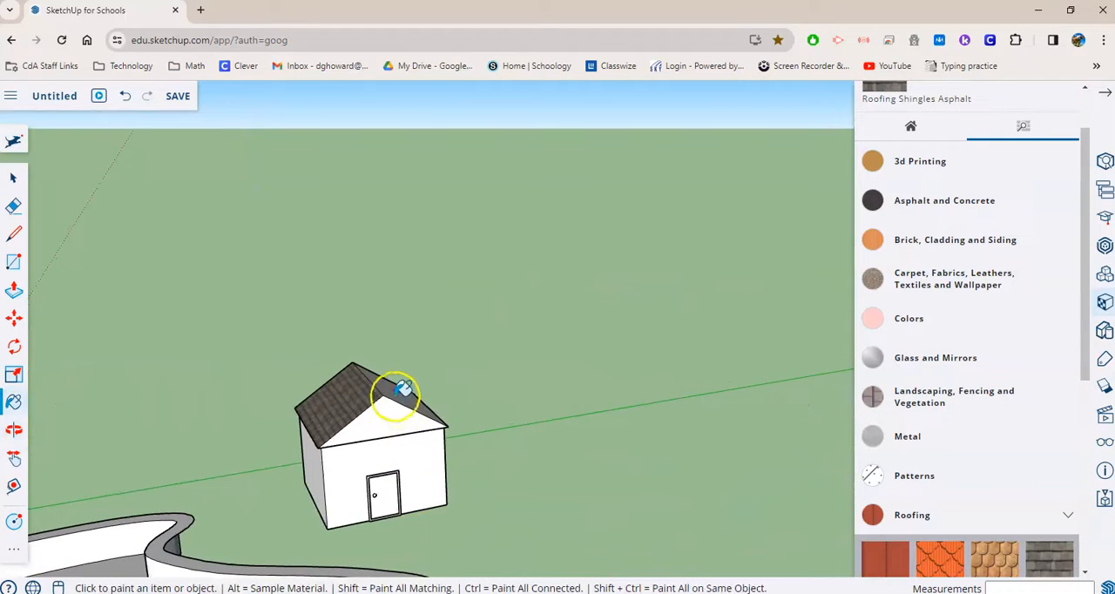
{"action": "mouse_move", "coordinate": [394, 426]}
{"action": "middle_mouse_down"}
{"action": "mouse_move", "coordinate": [142, 444]}
{"action": "mouse_move", "coordinate": [534, 417]}
{"action": "middle_mouse_up"}
- Try grey vertical boards on the side wall, replace them with Cladding Siding White, and cover the door wall and its gable too
{"action": "mouse_move", "coordinate": [747, 527]}
{"action": "middle_mouse_down"}
{"action": "mouse_move", "coordinate": [779, 449]}
{"action": "mouse_move", "coordinate": [826, 421]}
{"action": "middle_mouse_up"}
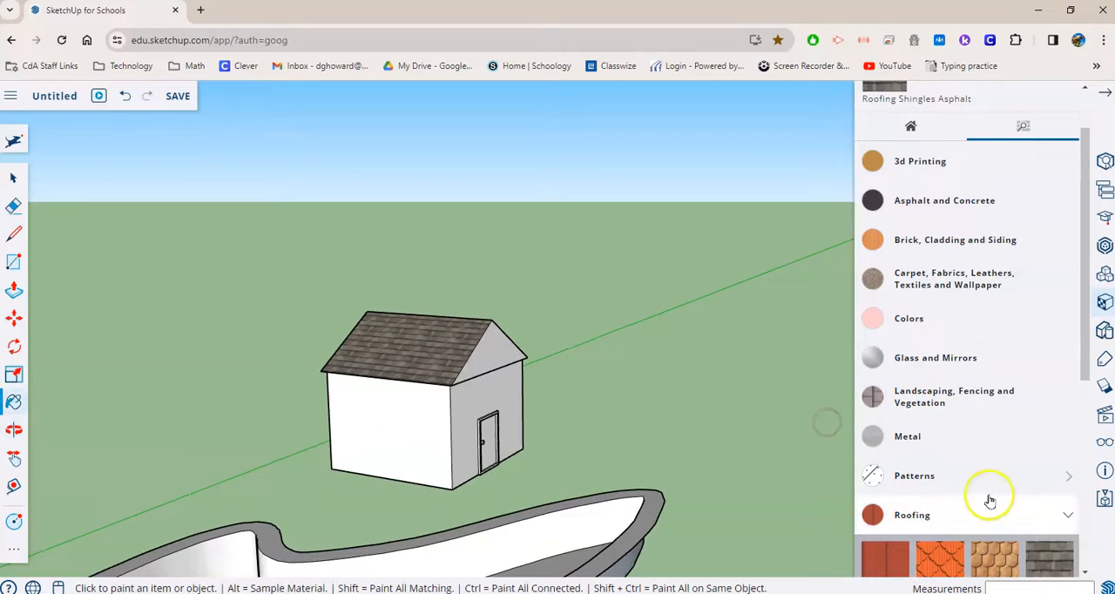
{"action": "left_click", "coordinate": [1034, 518]}
{"action": "scroll", "coordinate": [1004, 428], "scroll_direction": "down", "scroll_amount": 3}
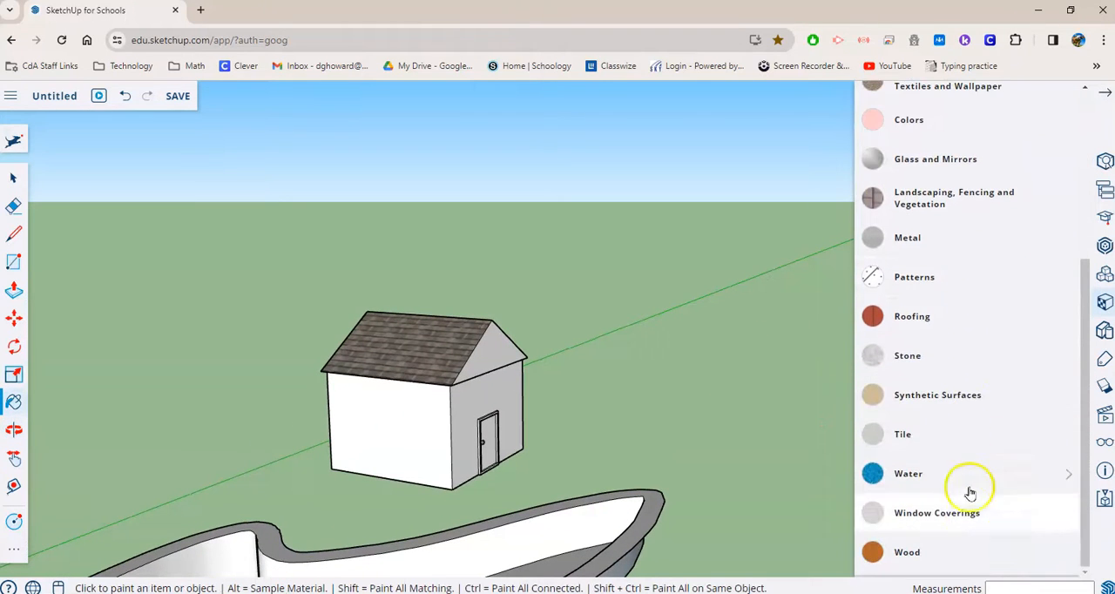
{"action": "scroll", "coordinate": [967, 512], "scroll_direction": "up", "scroll_amount": 5}
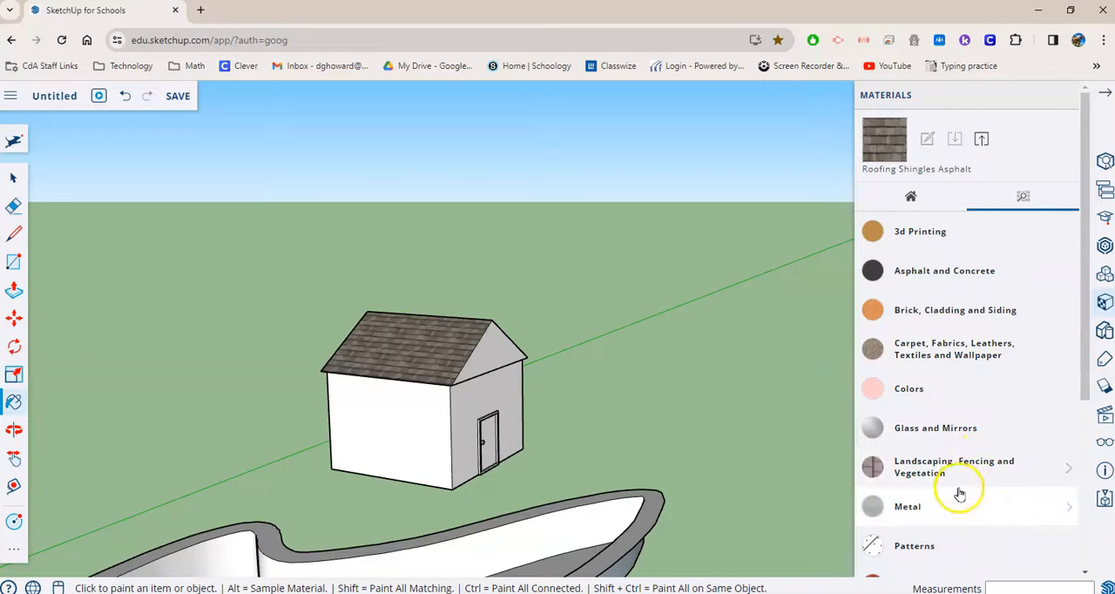
{"action": "left_click", "coordinate": [976, 311]}
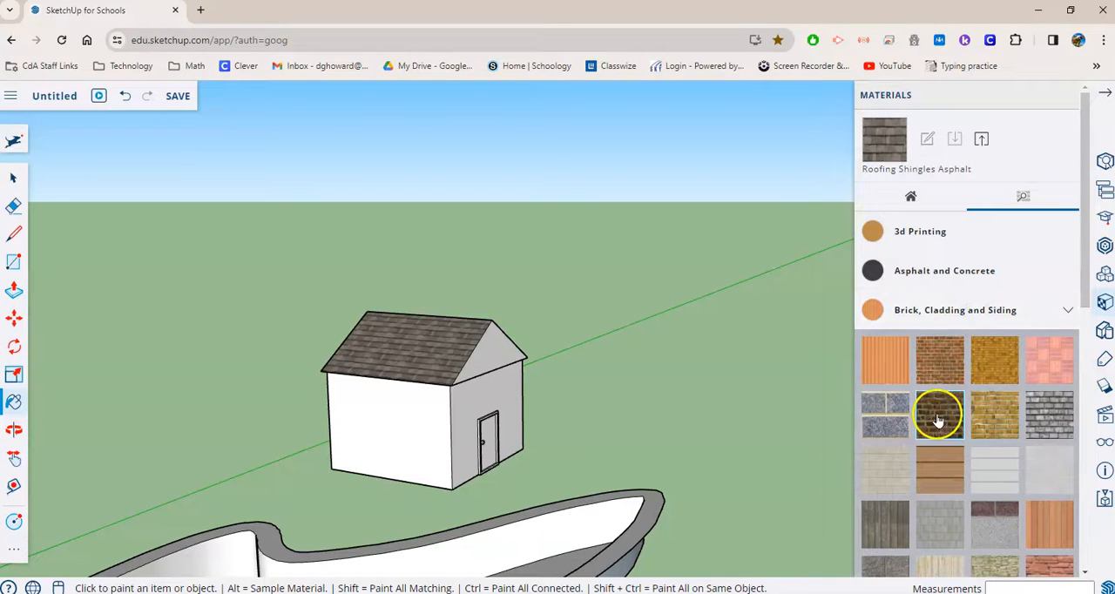
{"action": "scroll", "coordinate": [993, 445], "scroll_direction": "down", "scroll_amount": 2}
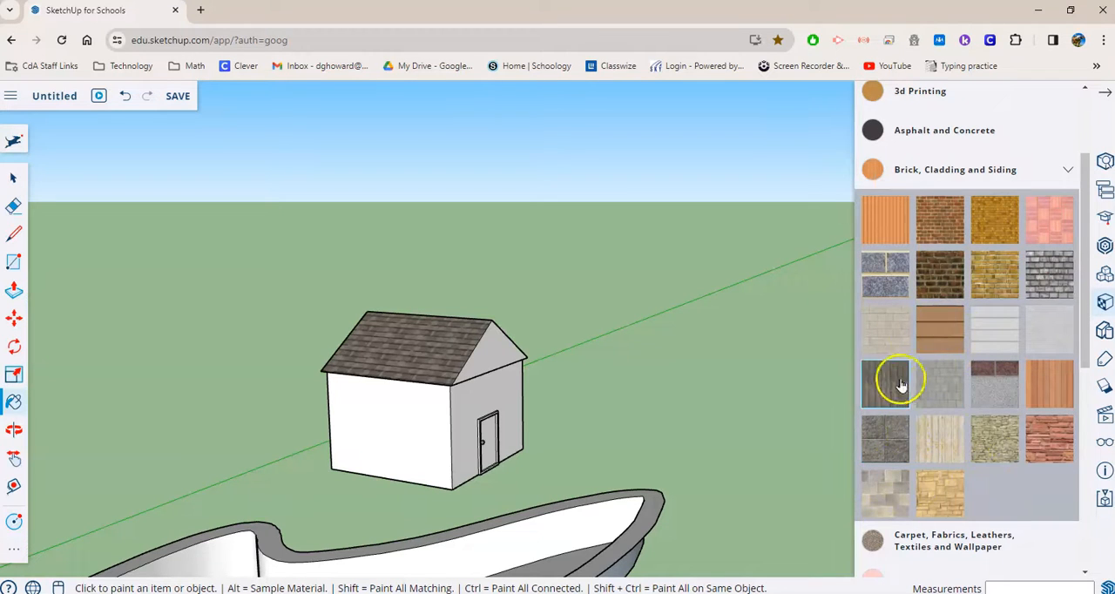
{"action": "left_click", "coordinate": [395, 437]}
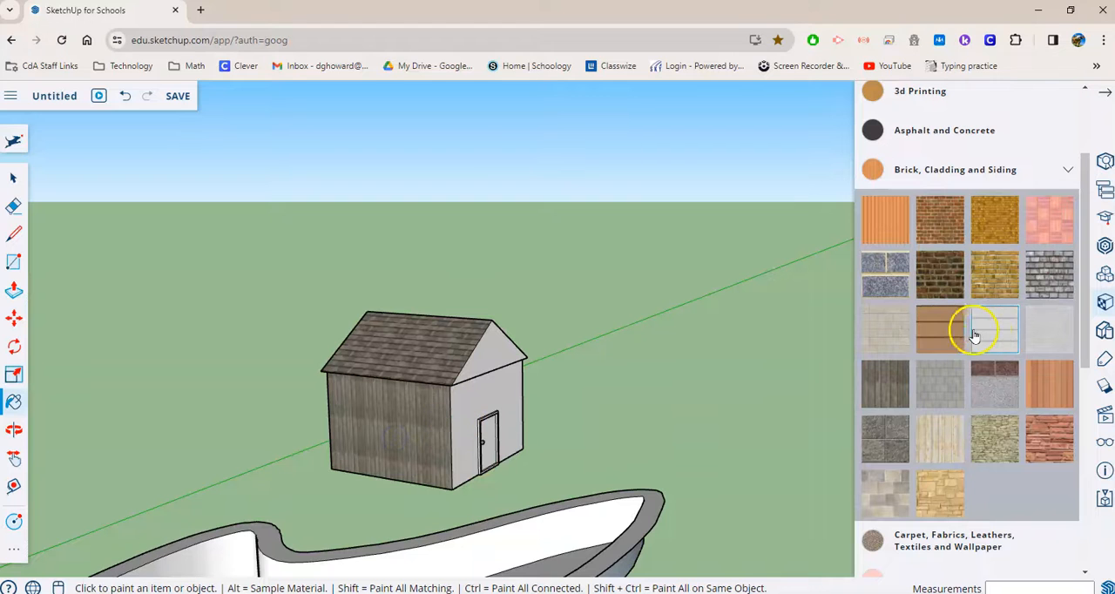
{"action": "left_click", "coordinate": [423, 425]}
{"action": "left_click", "coordinate": [491, 401]}
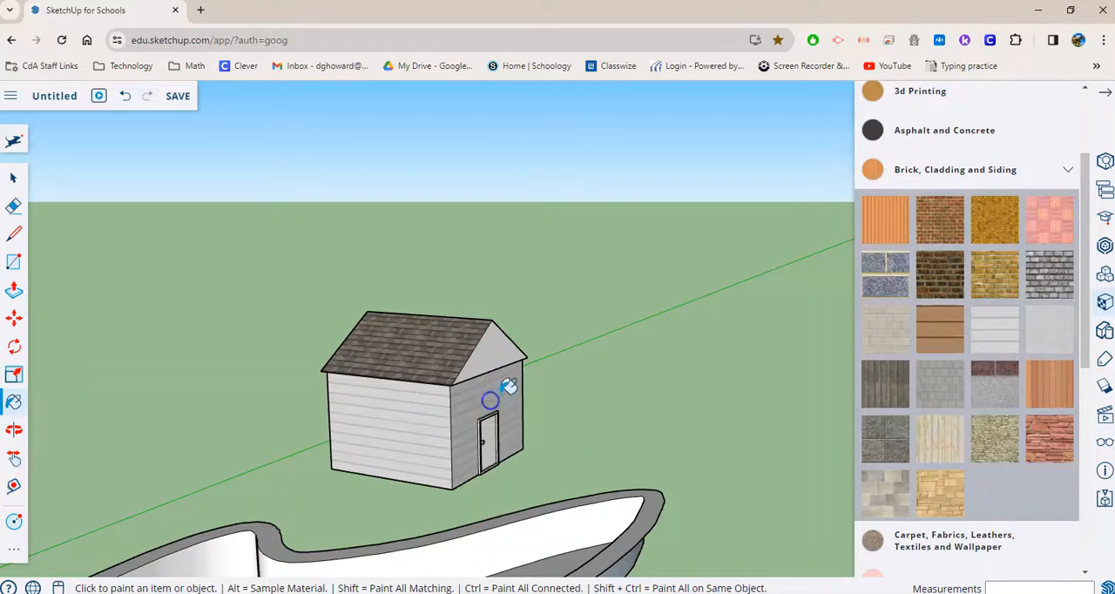
{"action": "left_click", "coordinate": [499, 350]}
- Paint the other side wall, the back wall and the back gable of the pool house with Cladding Siding White
{"action": "middle_click_drag", "start_coordinate": [543, 406], "coordinate": [380, 406]}
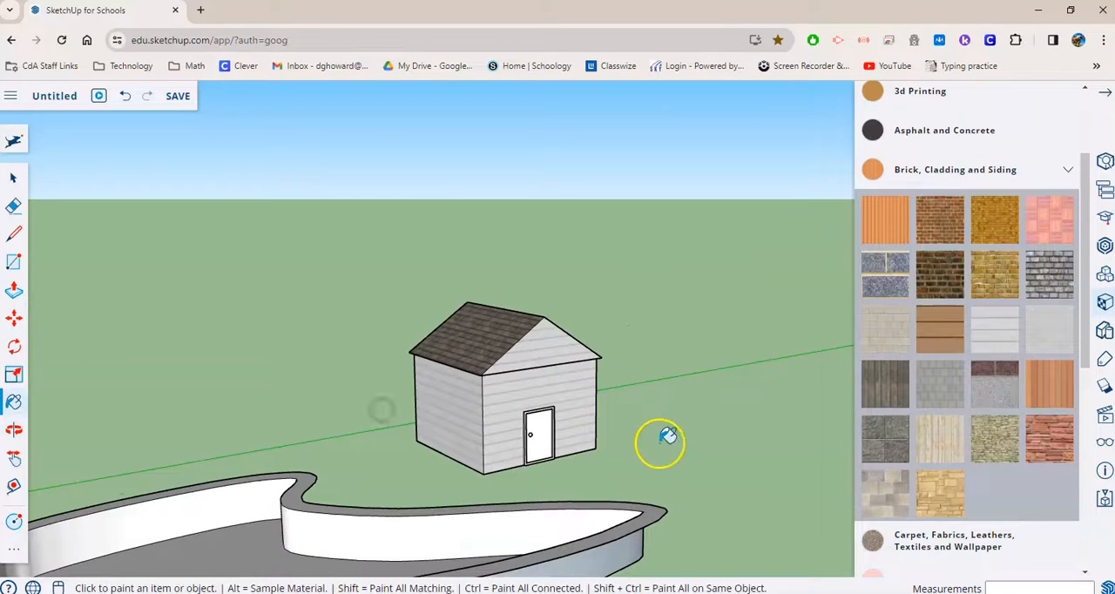
{"action": "middle_click_drag", "start_coordinate": [724, 433], "coordinate": [201, 431]}
{"action": "scroll", "coordinate": [642, 438], "scroll_direction": "up", "scroll_amount": 5}
{"action": "left_click", "coordinate": [486, 378]}
{"action": "mouse_move", "coordinate": [667, 355]}
{"action": "middle_mouse_down"}
{"action": "mouse_move", "coordinate": [288, 374]}
{"action": "mouse_move", "coordinate": [582, 369]}
{"action": "mouse_move", "coordinate": [381, 375]}
{"action": "middle_mouse_up"}
{"action": "left_click", "coordinate": [366, 311]}
{"action": "left_click", "coordinate": [351, 246]}
- Paint the pool house door bright red from the Colors collection
{"action": "mouse_move", "coordinate": [207, 323]}
{"action": "middle_mouse_down"}
{"action": "mouse_move", "coordinate": [311, 366]}
{"action": "mouse_move", "coordinate": [723, 373]}
{"action": "mouse_move", "coordinate": [322, 375]}
{"action": "mouse_move", "coordinate": [839, 404]}
{"action": "mouse_move", "coordinate": [530, 412]}
{"action": "middle_mouse_up"}
{"action": "mouse_move", "coordinate": [722, 343]}
{"action": "middle_mouse_down"}
{"action": "mouse_move", "coordinate": [749, 355]}
{"action": "mouse_move", "coordinate": [598, 366]}
{"action": "mouse_move", "coordinate": [584, 353]}
{"action": "middle_mouse_up"}
{"action": "scroll", "coordinate": [618, 354], "scroll_direction": "up", "scroll_amount": 2}
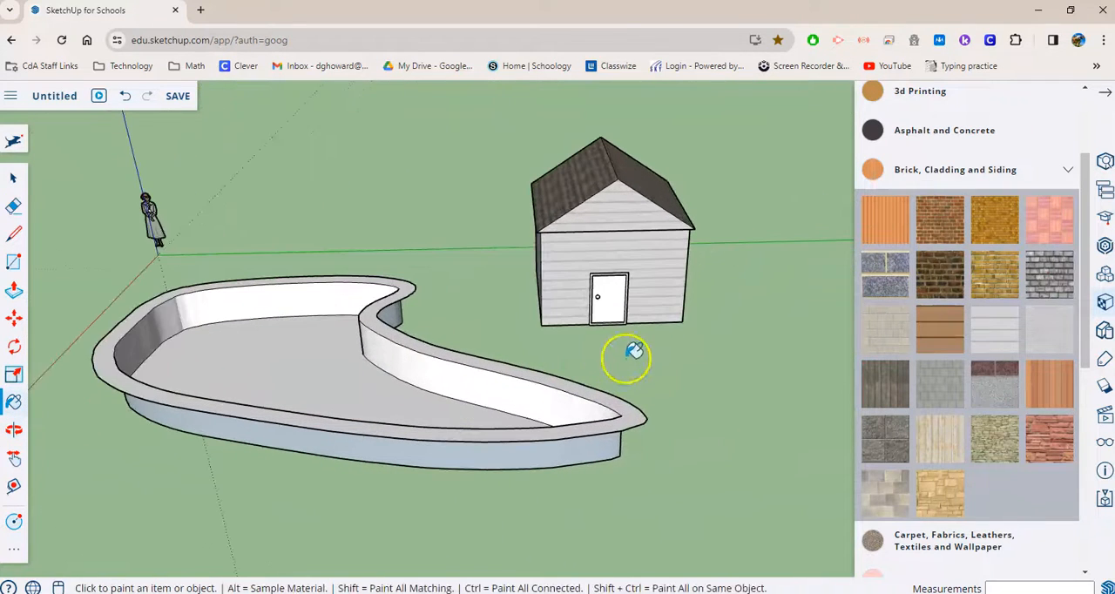
{"action": "scroll", "coordinate": [958, 191], "scroll_direction": "up", "scroll_amount": 1}
{"action": "left_click", "coordinate": [1046, 238]}
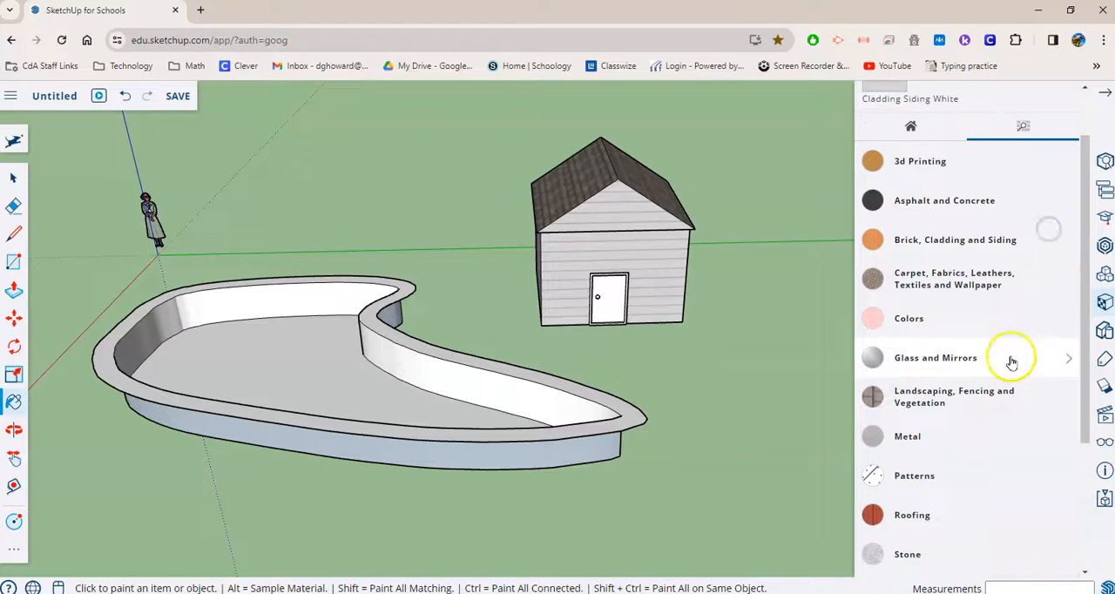
{"action": "scroll", "coordinate": [985, 443], "scroll_direction": "down", "scroll_amount": 5}
{"action": "scroll", "coordinate": [971, 314], "scroll_direction": "up", "scroll_amount": 4}
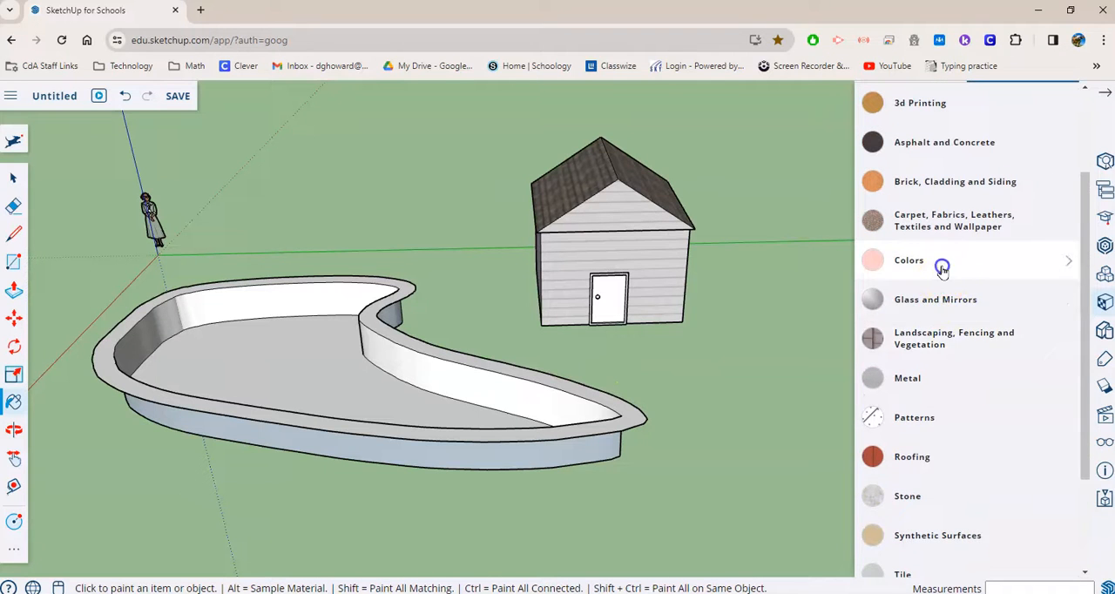
{"action": "left_click", "coordinate": [942, 263]}
{"action": "left_click", "coordinate": [900, 368]}
{"action": "left_click", "coordinate": [616, 296]}
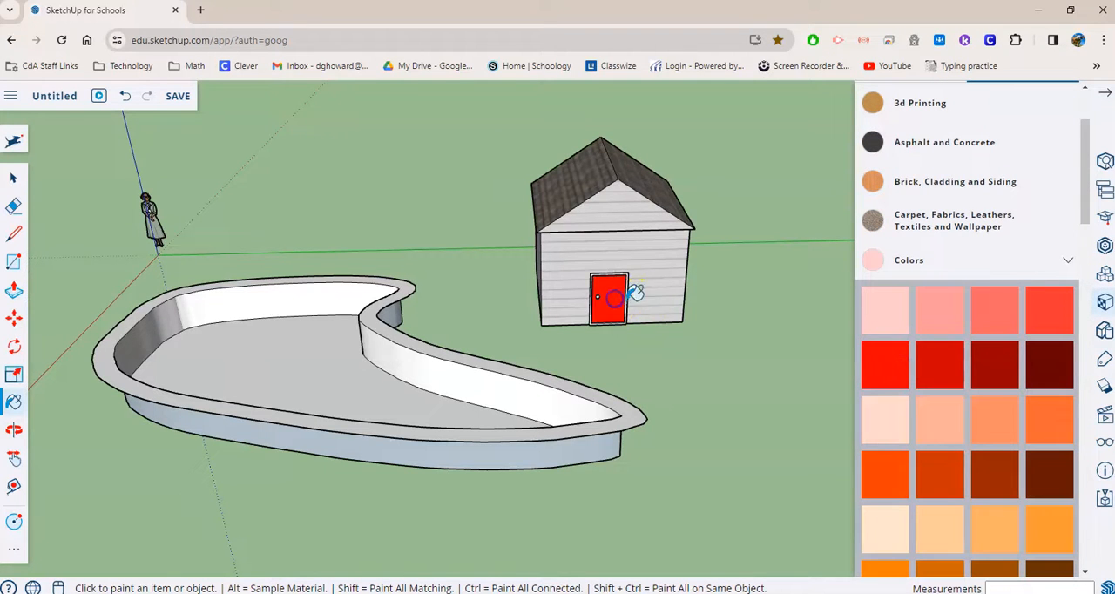
- Paint the front face of the door frame with the orange-brown material from the Wood collection
{"action": "scroll", "coordinate": [633, 294], "scroll_direction": "up", "scroll_amount": 5}
{"action": "left_click", "coordinate": [983, 260]}
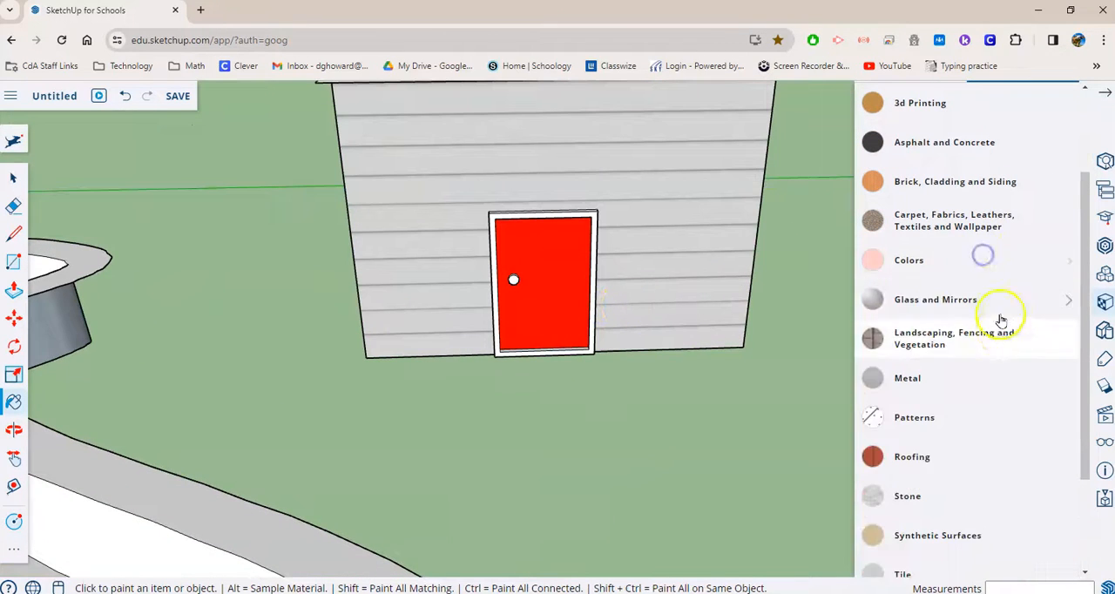
{"action": "scroll", "coordinate": [993, 383], "scroll_direction": "down", "scroll_amount": 4}
{"action": "left_click", "coordinate": [943, 541]}
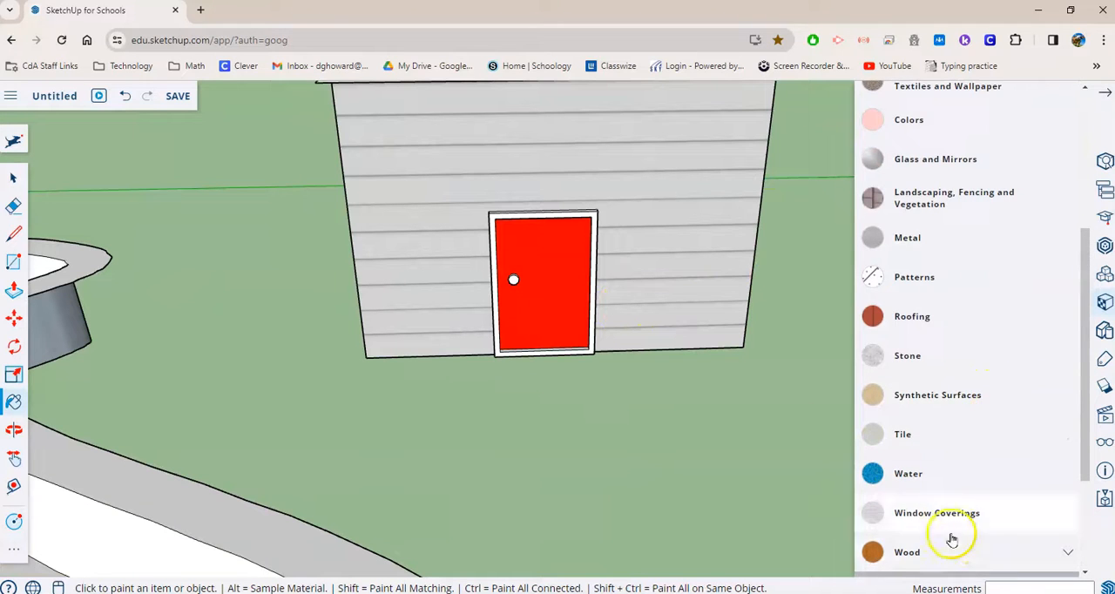
{"action": "left_click", "coordinate": [882, 460]}
{"action": "scroll", "coordinate": [629, 290], "scroll_direction": "up", "scroll_amount": 3}
{"action": "scroll", "coordinate": [559, 256], "scroll_direction": "up", "scroll_amount": 2}
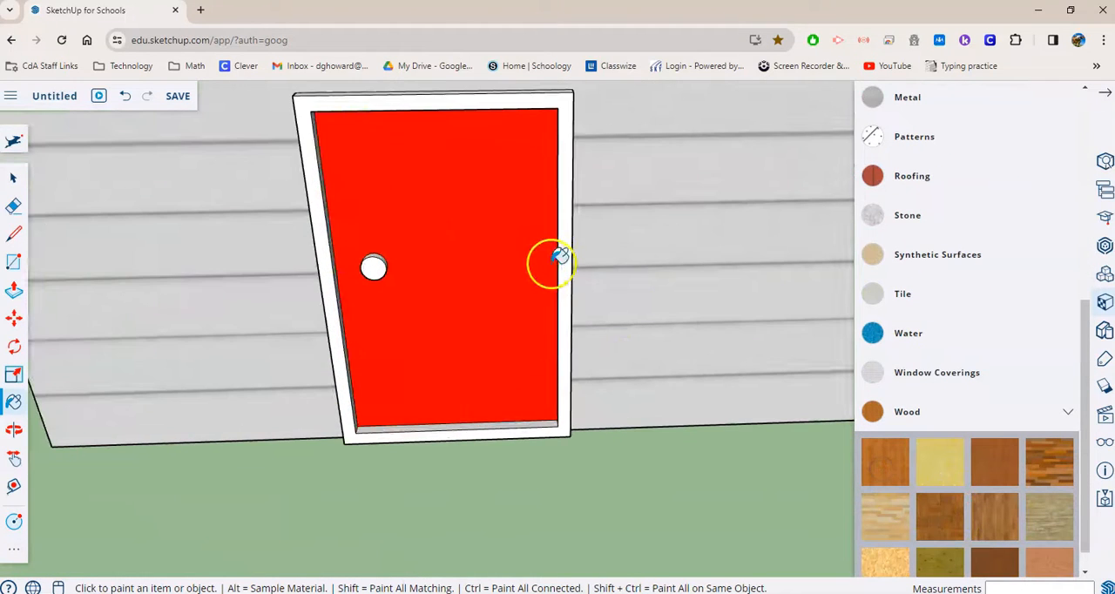
{"action": "left_click", "coordinate": [568, 259]}
- Paint the door frame's inner and outer edges, including its top, with the same orange-brown wood
{"action": "middle_click_drag", "start_coordinate": [438, 294], "coordinate": [582, 308]}
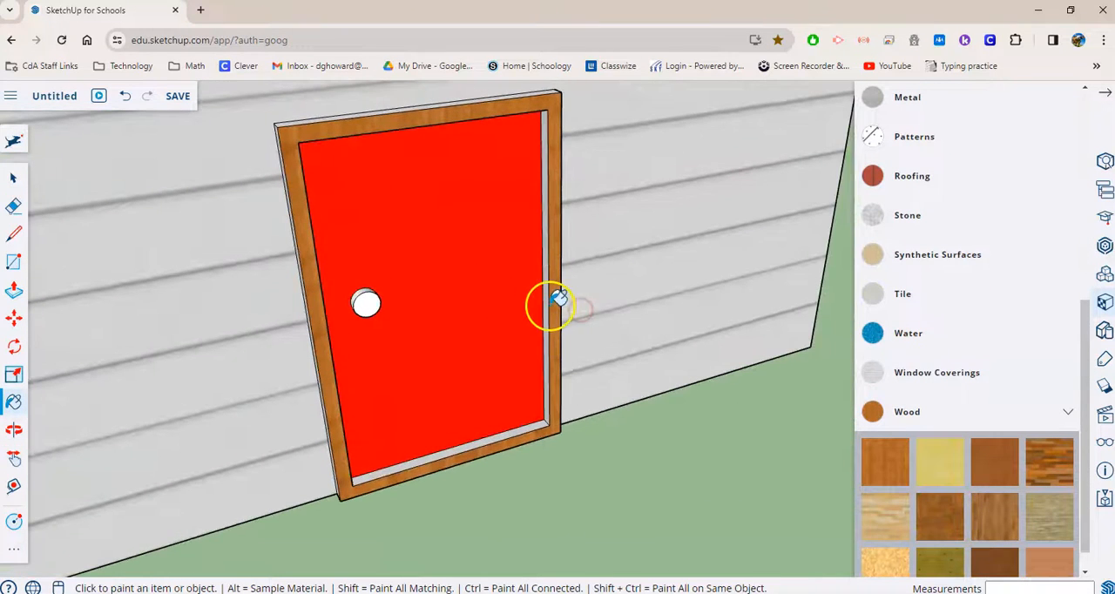
{"action": "left_click", "coordinate": [547, 304]}
{"action": "left_click", "coordinate": [517, 427]}
{"action": "middle_click_drag", "start_coordinate": [516, 427], "coordinate": [335, 381]}
{"action": "middle_click_drag", "start_coordinate": [577, 299], "coordinate": [420, 229]}
{"action": "left_click", "coordinate": [417, 233]}
{"action": "middle_click_drag", "start_coordinate": [530, 278], "coordinate": [578, 299]}
{"action": "left_click", "coordinate": [583, 296]}
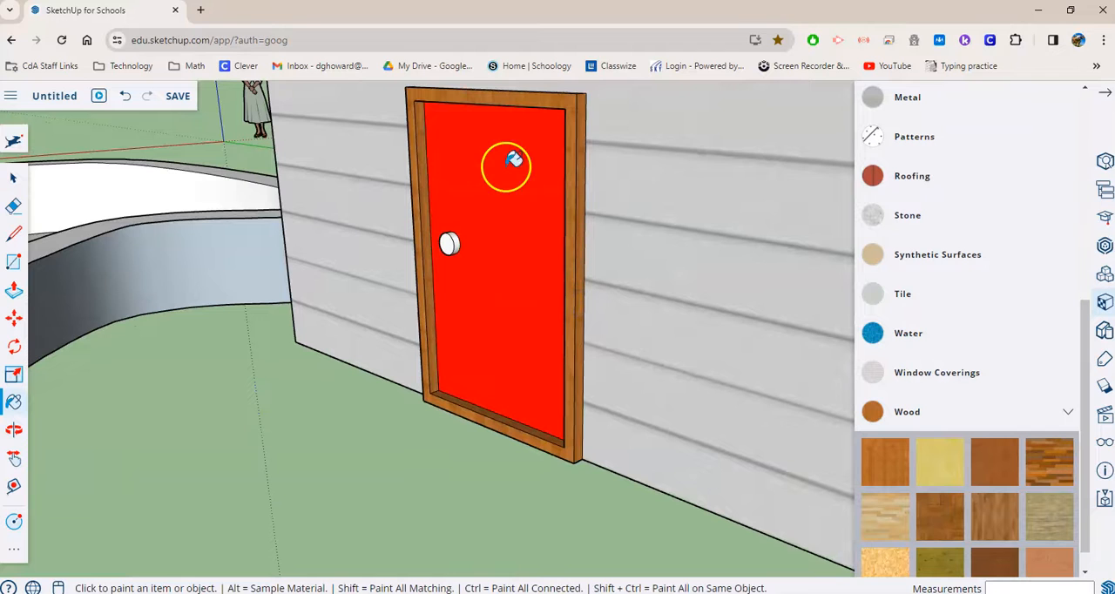
{"action": "middle_click_drag", "start_coordinate": [514, 160], "coordinate": [516, 237]}
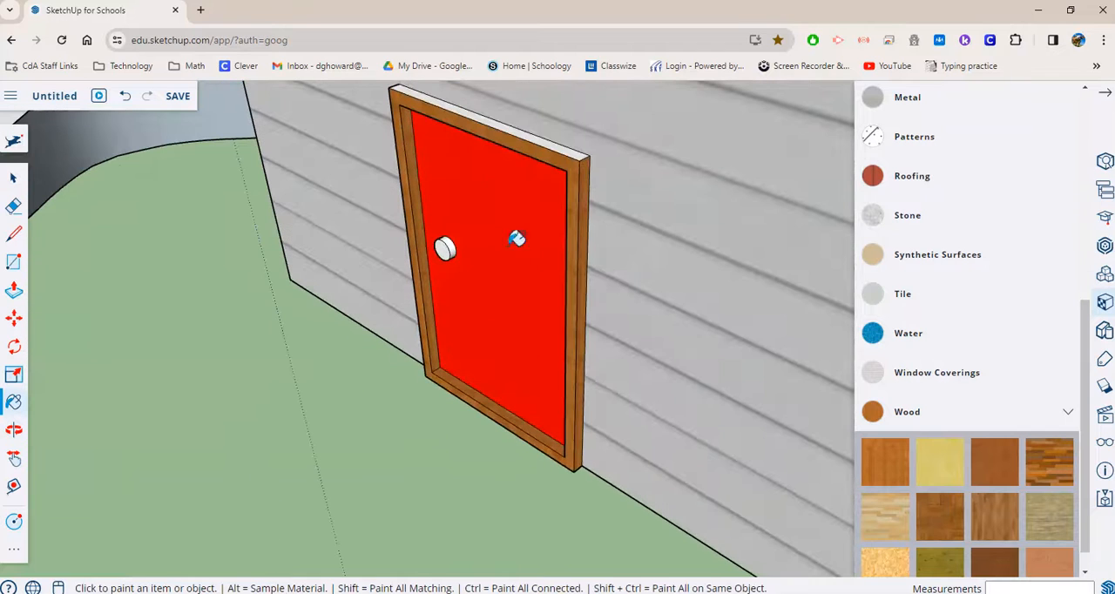
{"action": "left_click", "coordinate": [507, 126]}
{"action": "mouse_move", "coordinate": [364, 152]}
{"action": "middle_mouse_down"}
{"action": "mouse_move", "coordinate": [765, 204]}
{"action": "mouse_move", "coordinate": [491, 229]}
{"action": "middle_mouse_up"}
{"action": "left_click", "coordinate": [523, 226]}
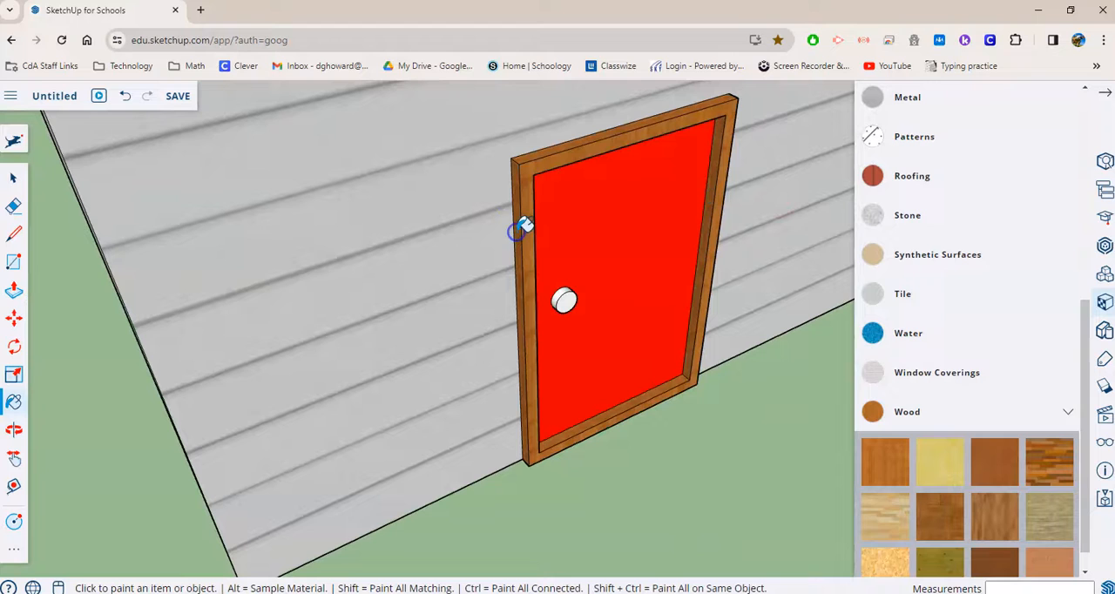
- Paint the doorknob's front and rim near-black from the Colors collection
{"action": "left_click", "coordinate": [948, 388]}
{"action": "scroll", "coordinate": [958, 261], "scroll_direction": "up", "scroll_amount": 3}
{"action": "left_click", "coordinate": [961, 261]}
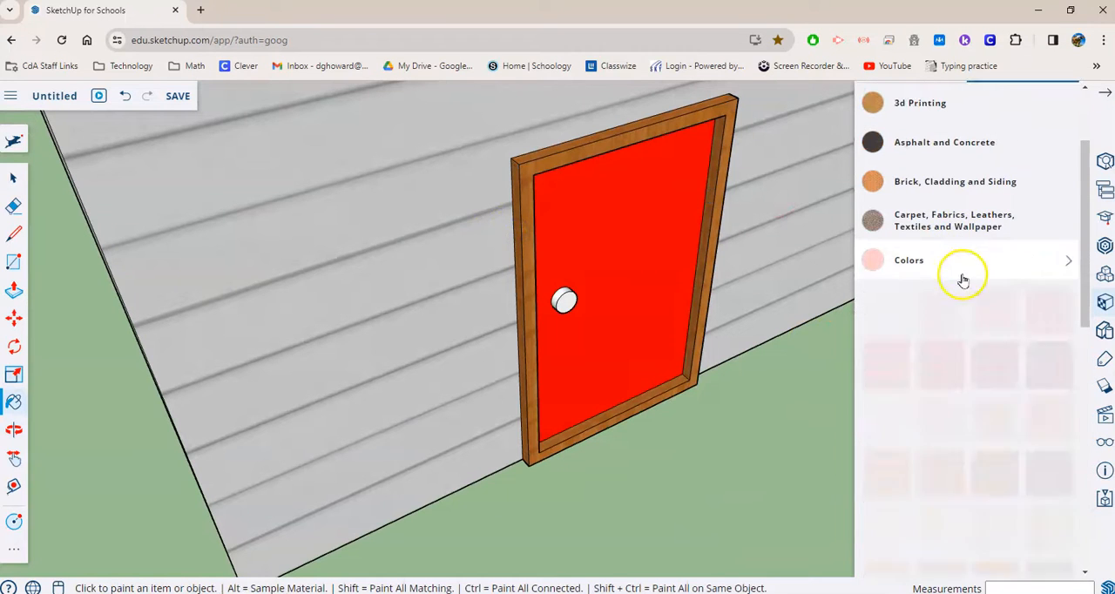
{"action": "scroll", "coordinate": [1021, 390], "scroll_direction": "down", "scroll_amount": 10}
{"action": "scroll", "coordinate": [1053, 485], "scroll_direction": "down", "scroll_amount": 1}
{"action": "left_click", "coordinate": [896, 270]}
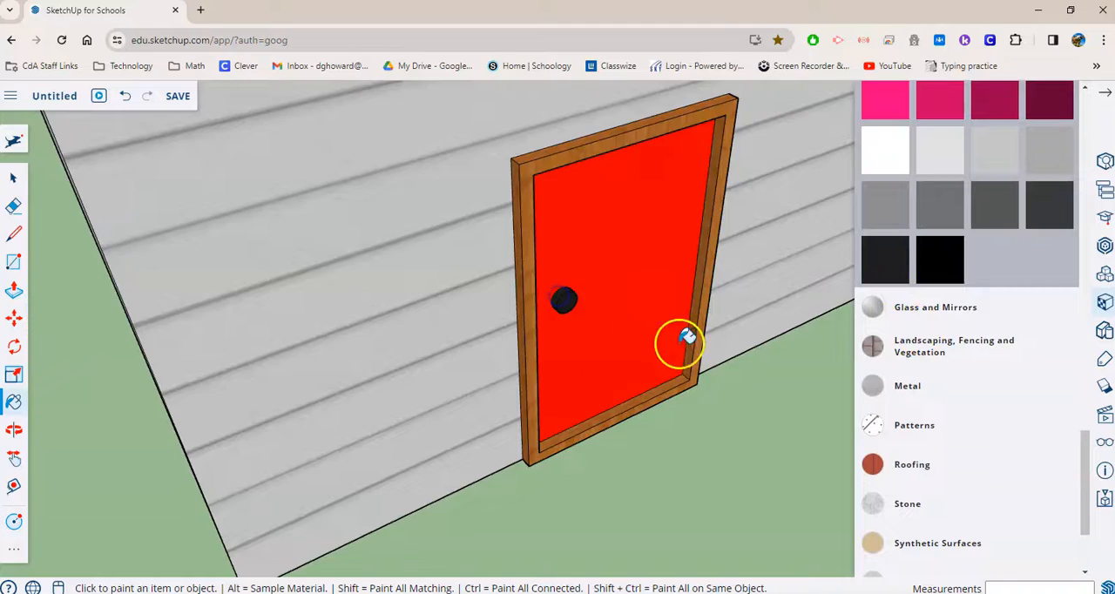
{"action": "scroll", "coordinate": [686, 338], "scroll_direction": "down", "scroll_amount": 5}
{"action": "middle_click_drag", "start_coordinate": [413, 497], "coordinate": [438, 380]}
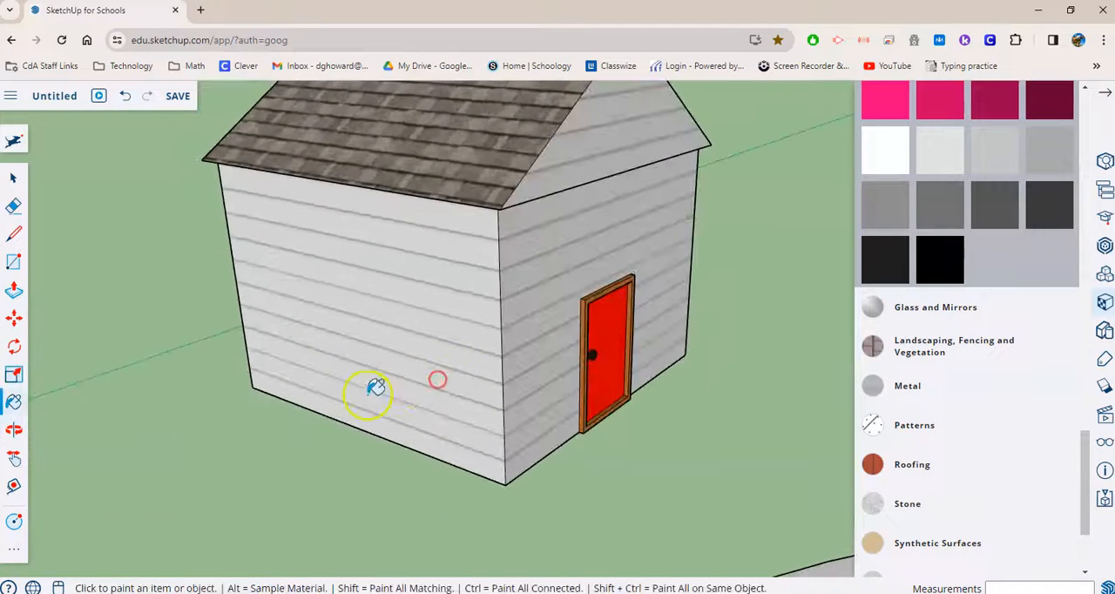
- Paint the pool floor with the light-blue rippled water material from the Water collection
{"action": "scroll", "coordinate": [374, 387], "scroll_direction": "down", "scroll_amount": 5}
{"action": "middle_click_drag", "start_coordinate": [323, 491], "coordinate": [589, 356]}
{"action": "scroll", "coordinate": [745, 511], "scroll_direction": "down", "scroll_amount": 4}
{"action": "middle_click_drag", "start_coordinate": [746, 512], "coordinate": [627, 471]}
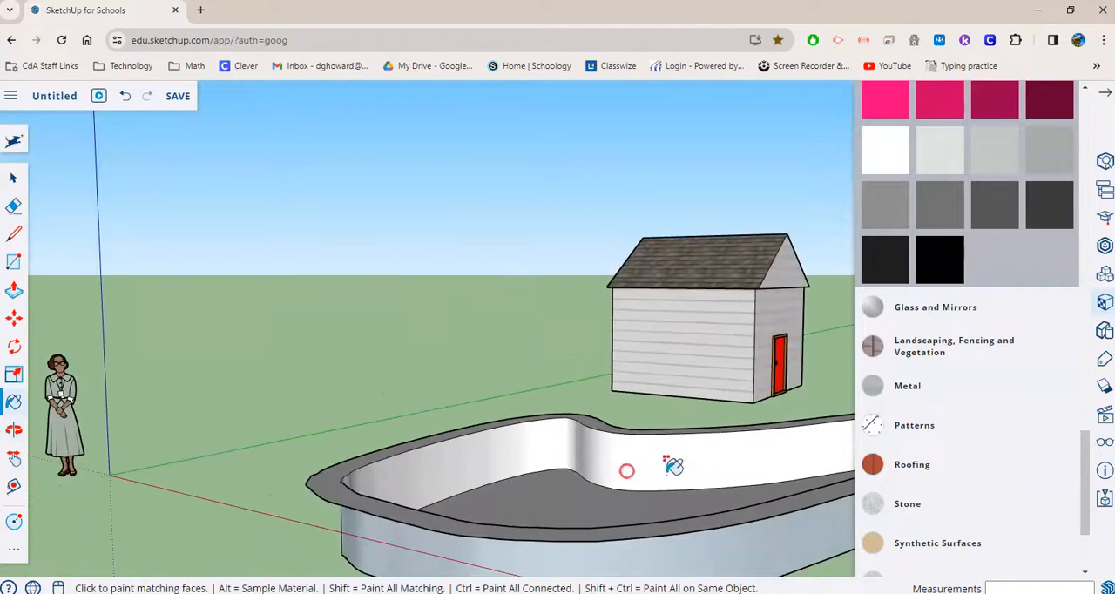
{"action": "scroll", "coordinate": [772, 490], "scroll_direction": "down", "scroll_amount": 4}
{"action": "middle_click_drag", "start_coordinate": [770, 502], "coordinate": [690, 524]}
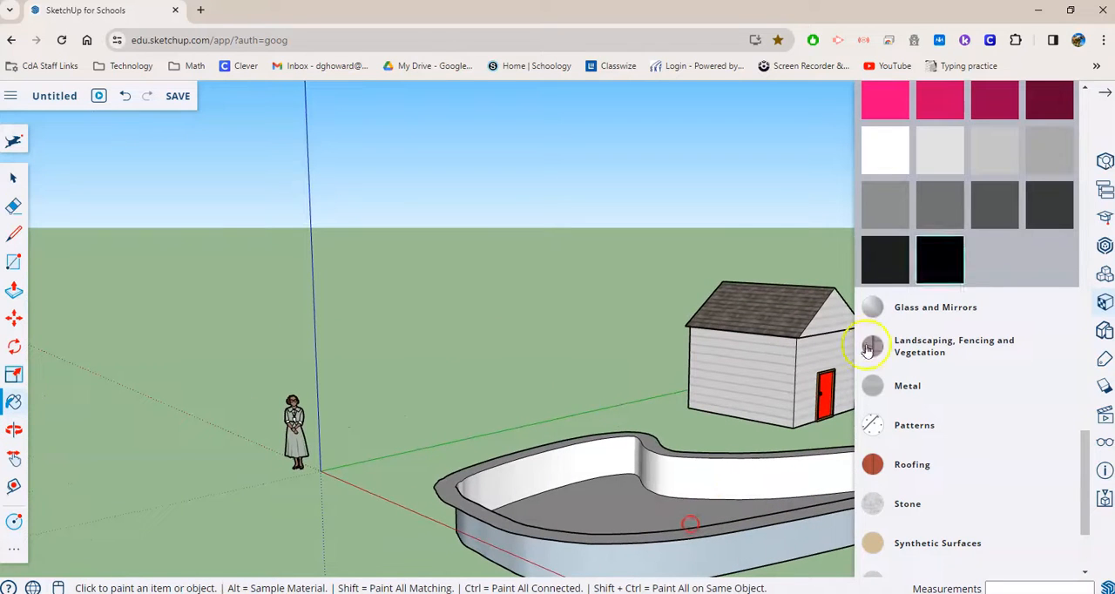
{"action": "left_click", "coordinate": [1106, 97]}
{"action": "middle_click_drag", "start_coordinate": [941, 547], "coordinate": [1046, 507]}
{"action": "mouse_move", "coordinate": [526, 418]}
{"action": "middle_mouse_down"}
{"action": "mouse_move", "coordinate": [598, 525]}
{"action": "mouse_move", "coordinate": [784, 514]}
{"action": "middle_mouse_up"}
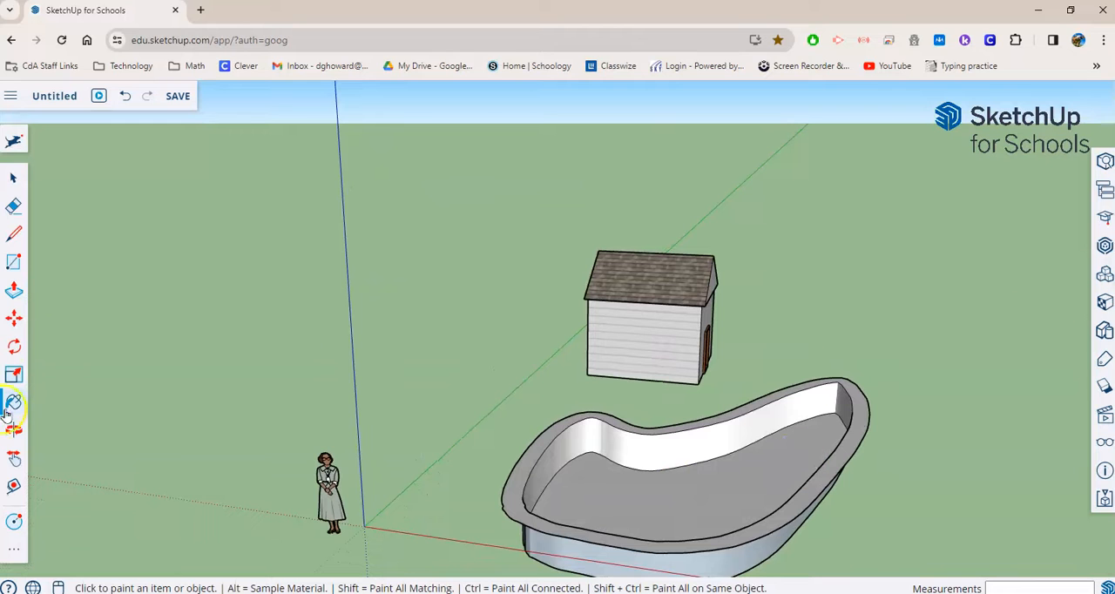
{"action": "left_click", "coordinate": [1105, 301]}
{"action": "scroll", "coordinate": [1028, 270], "scroll_direction": "up", "scroll_amount": 5}
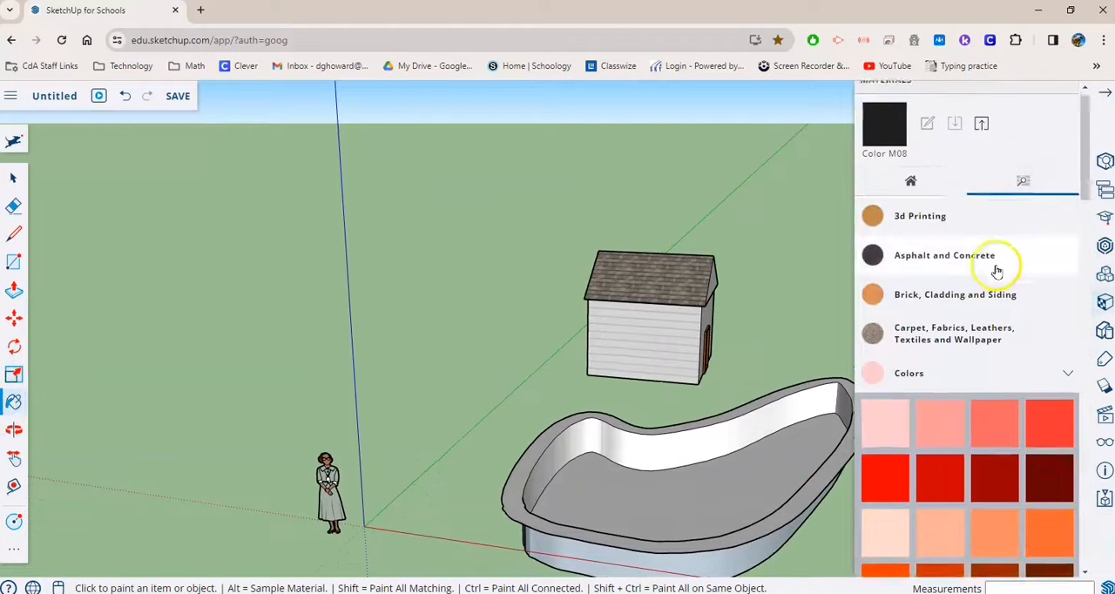
{"action": "left_click", "coordinate": [958, 389]}
{"action": "scroll", "coordinate": [1021, 396], "scroll_direction": "down", "scroll_amount": 5}
{"action": "left_click", "coordinate": [936, 475]}
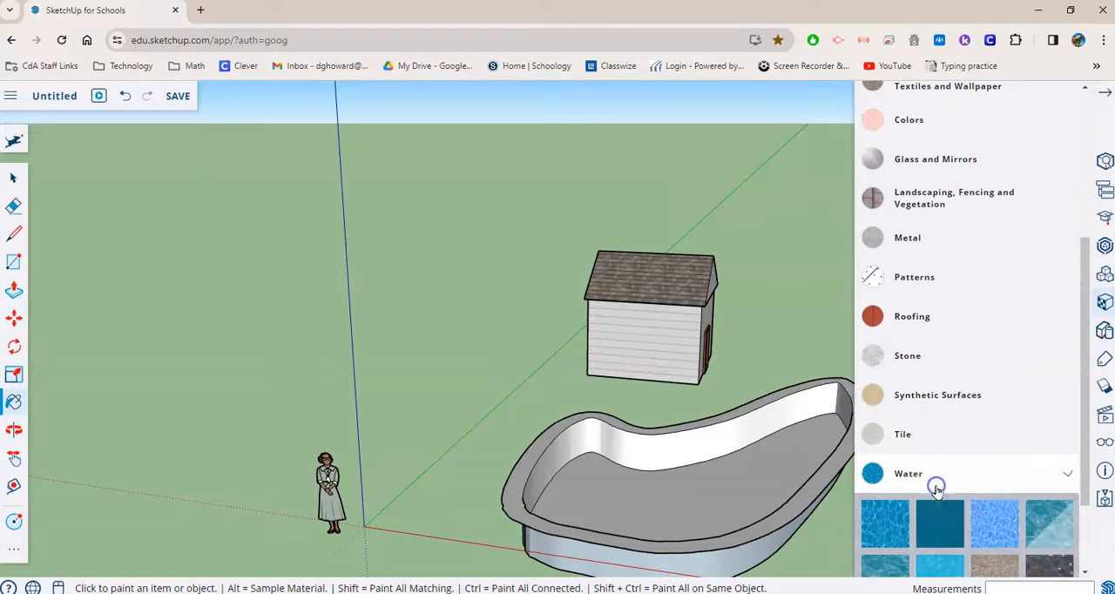
{"action": "scroll", "coordinate": [1002, 479], "scroll_direction": "down", "scroll_amount": 1}
{"action": "scroll", "coordinate": [1002, 479], "scroll_direction": "down", "scroll_amount": 1}
{"action": "left_click", "coordinate": [999, 418]}
{"action": "left_click", "coordinate": [761, 468]}
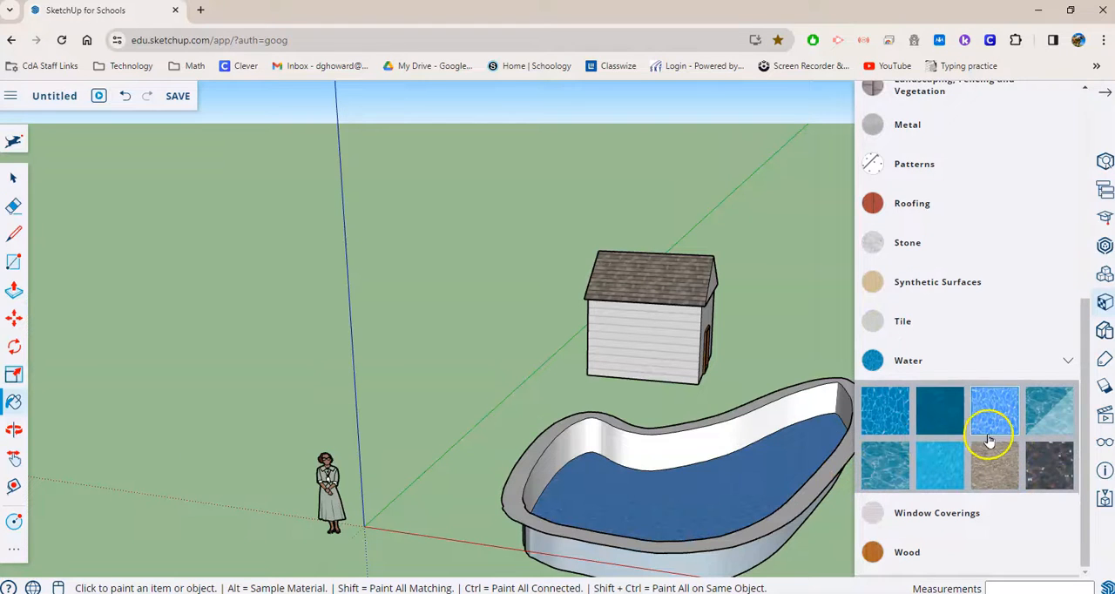
- Paint the pool's inner walls with the blue-and-white mosaic material from the Tile collection
{"action": "scroll", "coordinate": [976, 419], "scroll_direction": "up", "scroll_amount": 1}
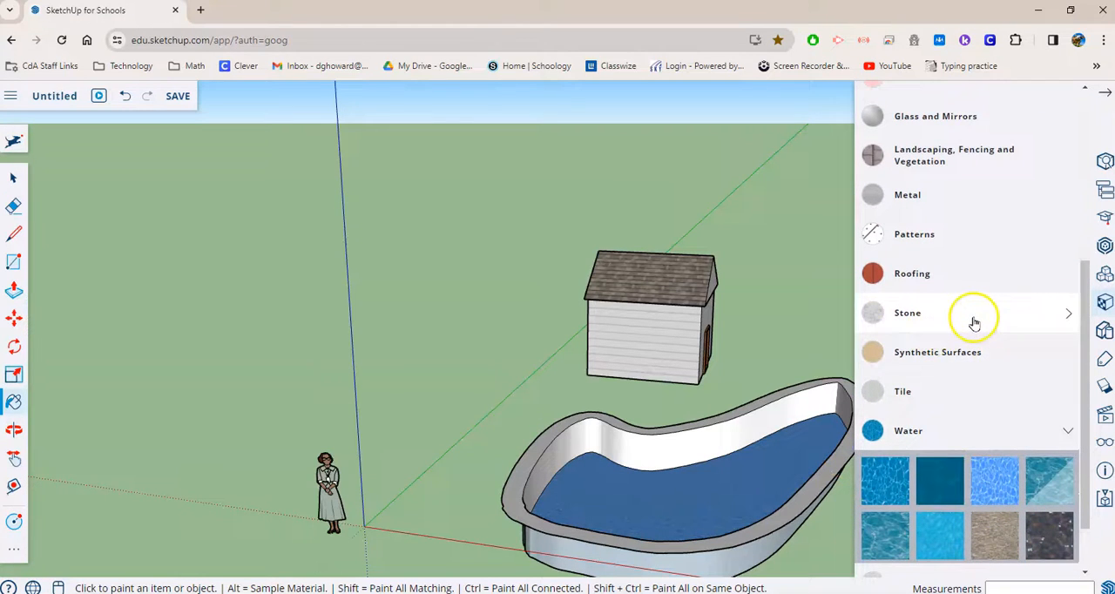
{"action": "left_click", "coordinate": [969, 400]}
{"action": "scroll", "coordinate": [1026, 428], "scroll_direction": "down", "scroll_amount": 3}
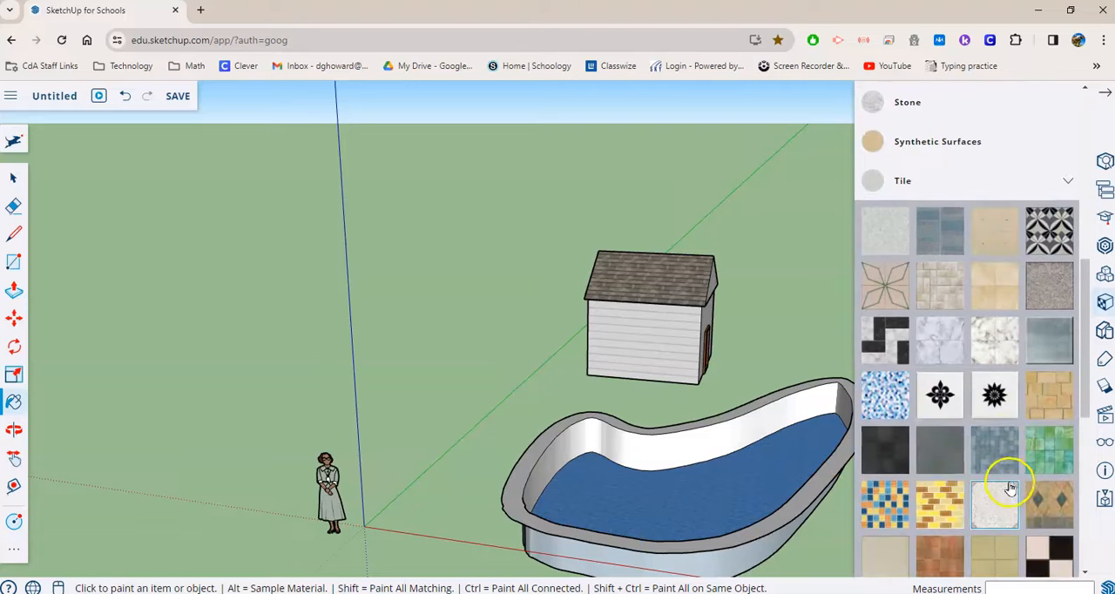
{"action": "scroll", "coordinate": [1009, 489], "scroll_direction": "down", "scroll_amount": 3}
{"action": "left_click", "coordinate": [902, 196]}
{"action": "left_click", "coordinate": [684, 443]}
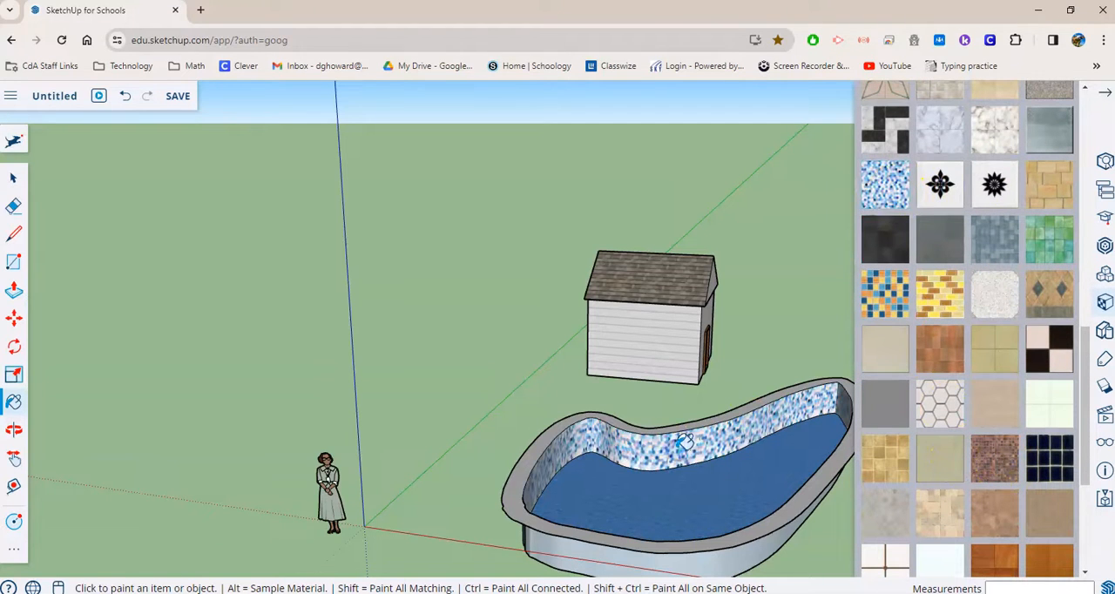
- Paint the top of the pool border with a plain gray material from the Asphalt and Concrete collection
{"action": "scroll", "coordinate": [959, 457], "scroll_direction": "up", "scroll_amount": 5}
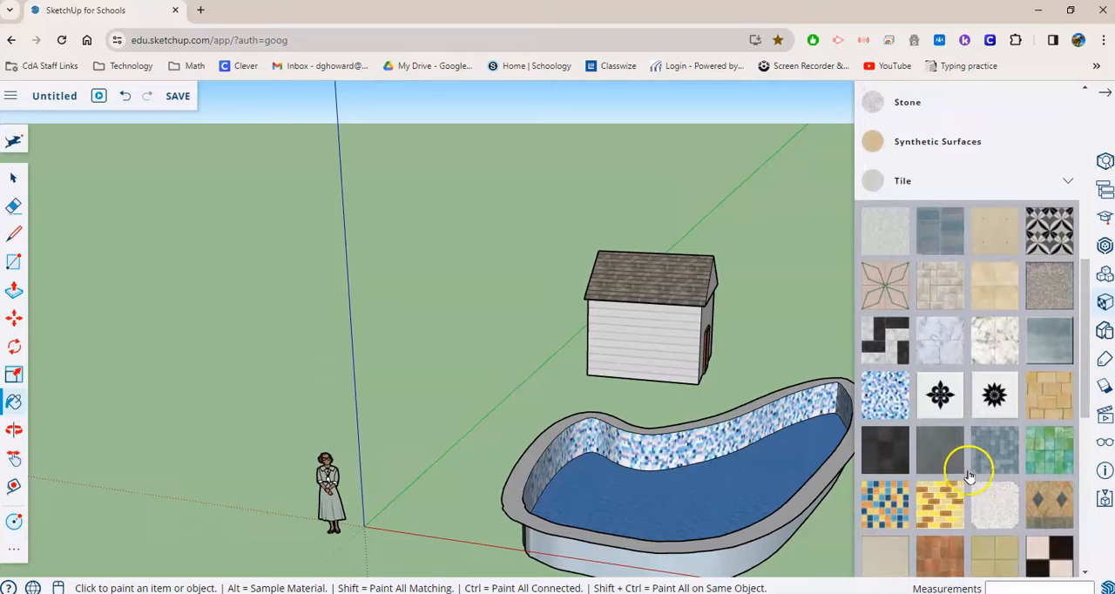
{"action": "left_click", "coordinate": [988, 179]}
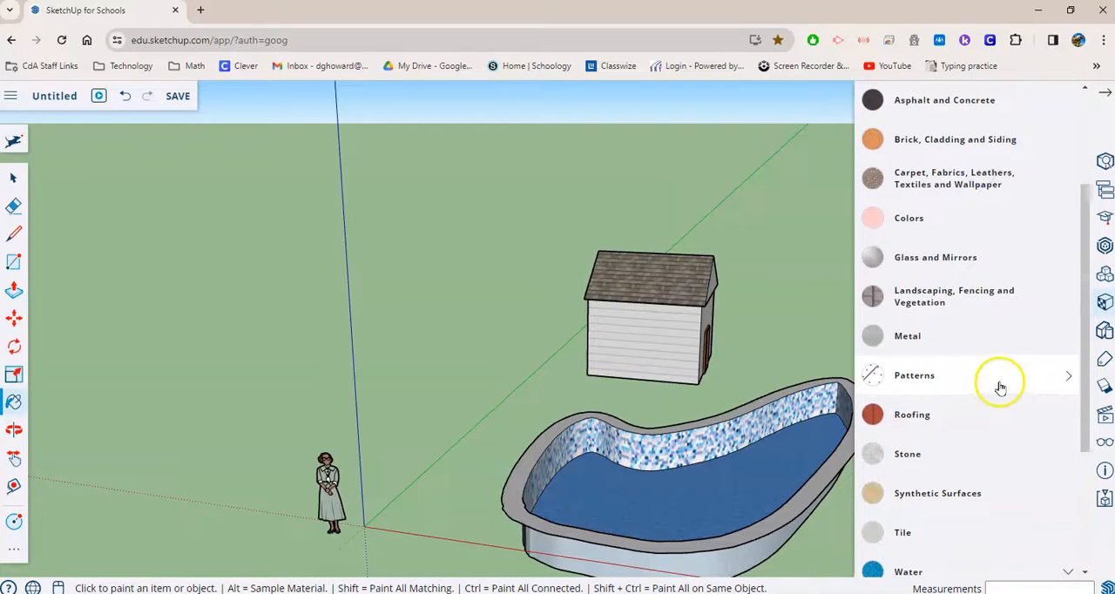
{"action": "scroll", "coordinate": [999, 389], "scroll_direction": "up", "scroll_amount": 2}
{"action": "left_click", "coordinate": [991, 171]}
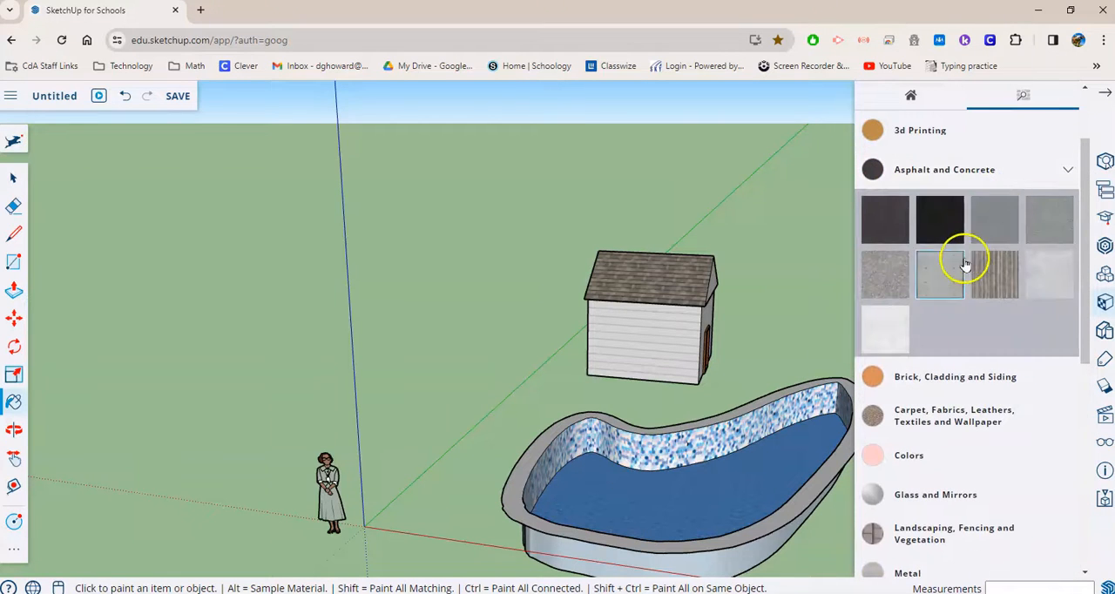
{"action": "left_click", "coordinate": [1010, 220]}
{"action": "left_click", "coordinate": [760, 528]}
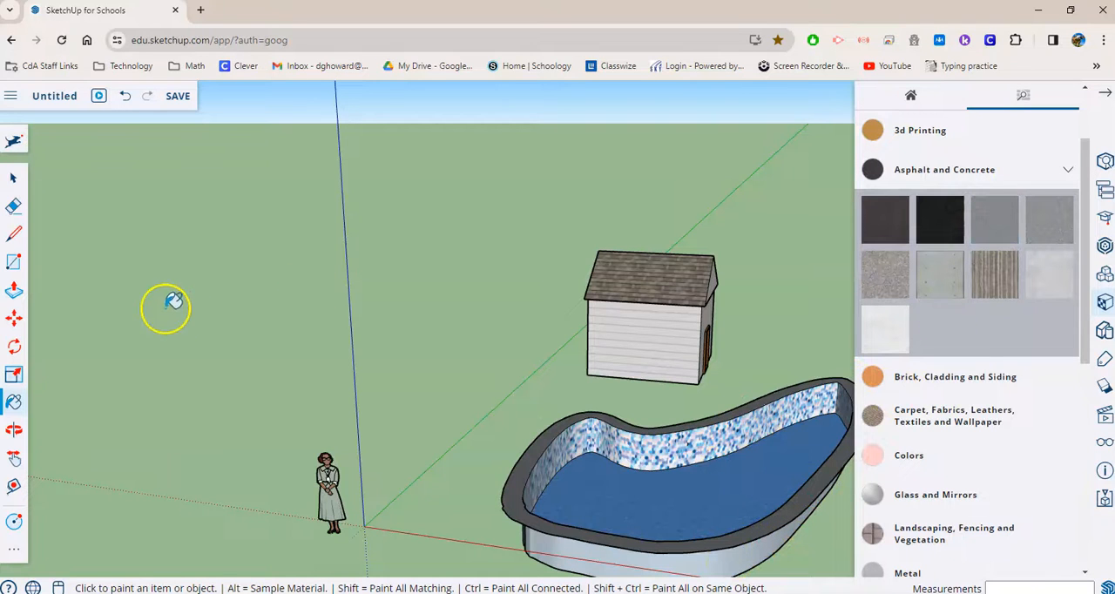
- Push/Pull the pool's water surface up about 2' 3" so it sits just below the border
{"action": "left_click", "coordinate": [14, 293]}
{"action": "left_click", "coordinate": [741, 505]}
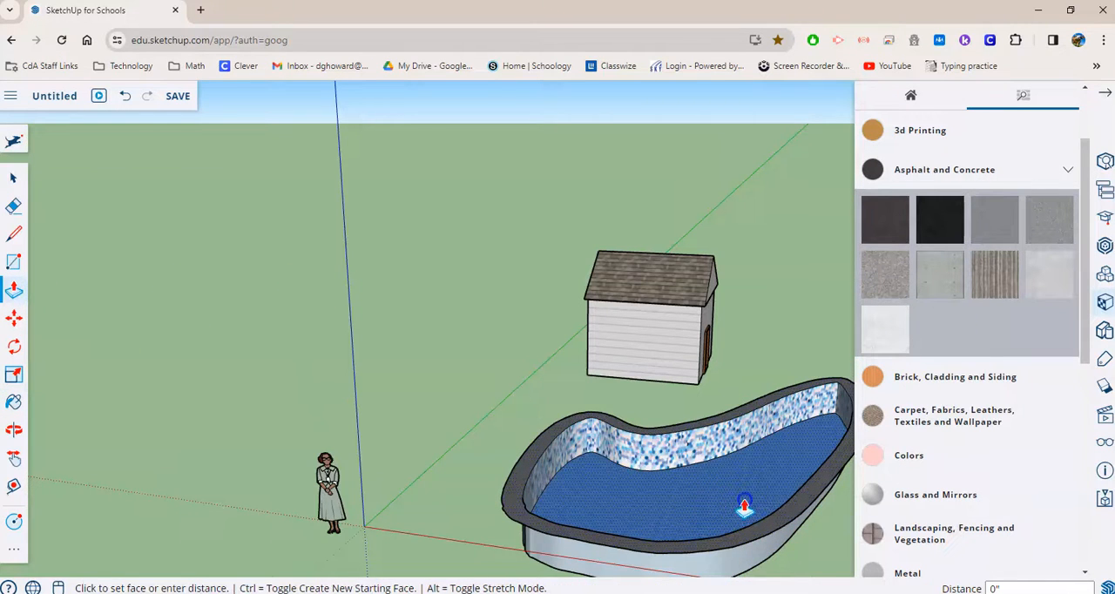
{"action": "left_click", "coordinate": [753, 475]}
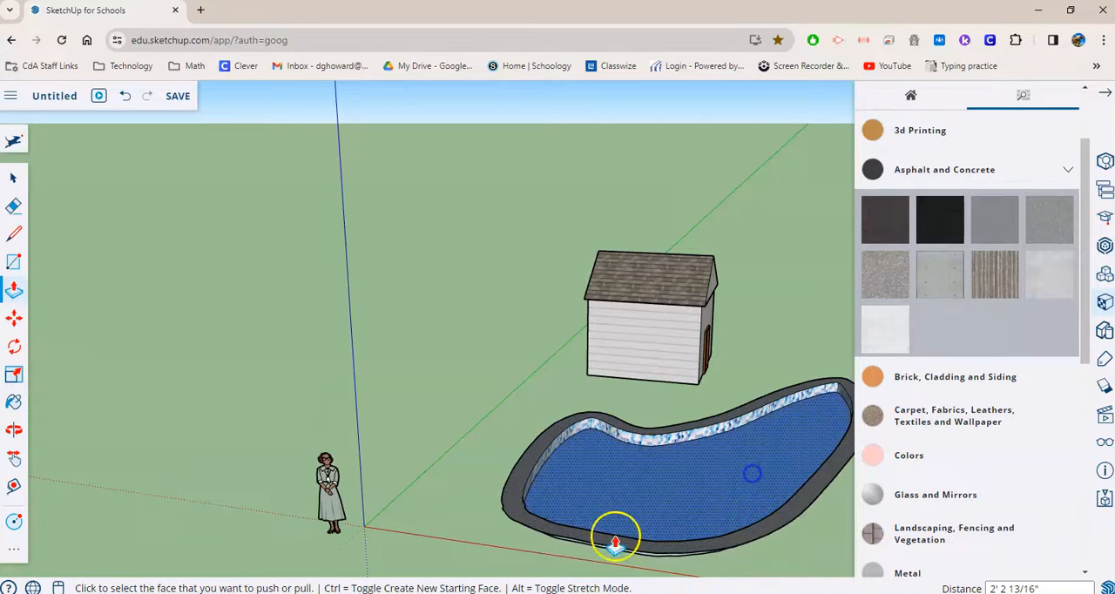
{"action": "left_click", "coordinate": [1102, 94]}
{"action": "middle_click_drag", "start_coordinate": [921, 515], "coordinate": [793, 497]}
{"action": "scroll", "coordinate": [773, 534], "scroll_direction": "down", "scroll_amount": 3}
{"action": "scroll", "coordinate": [743, 522], "scroll_direction": "up", "scroll_amount": 2}
{"action": "scroll", "coordinate": [784, 524], "scroll_direction": "up", "scroll_amount": 2}
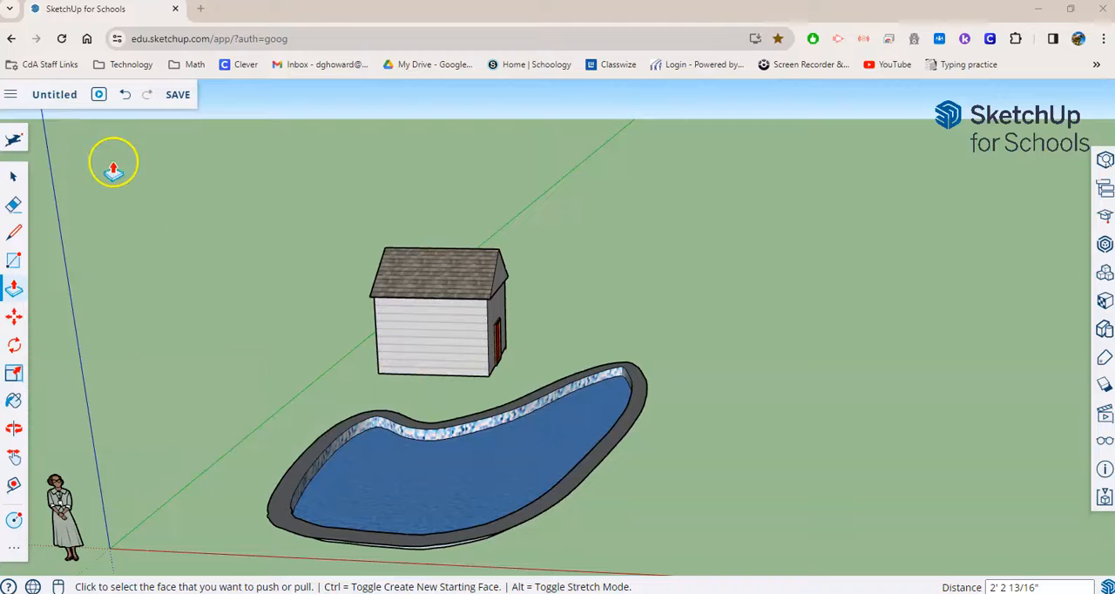
- Bring up the choice of drives for saving the model, and close it without choosing one
{"action": "left_click", "coordinate": [64, 100]}
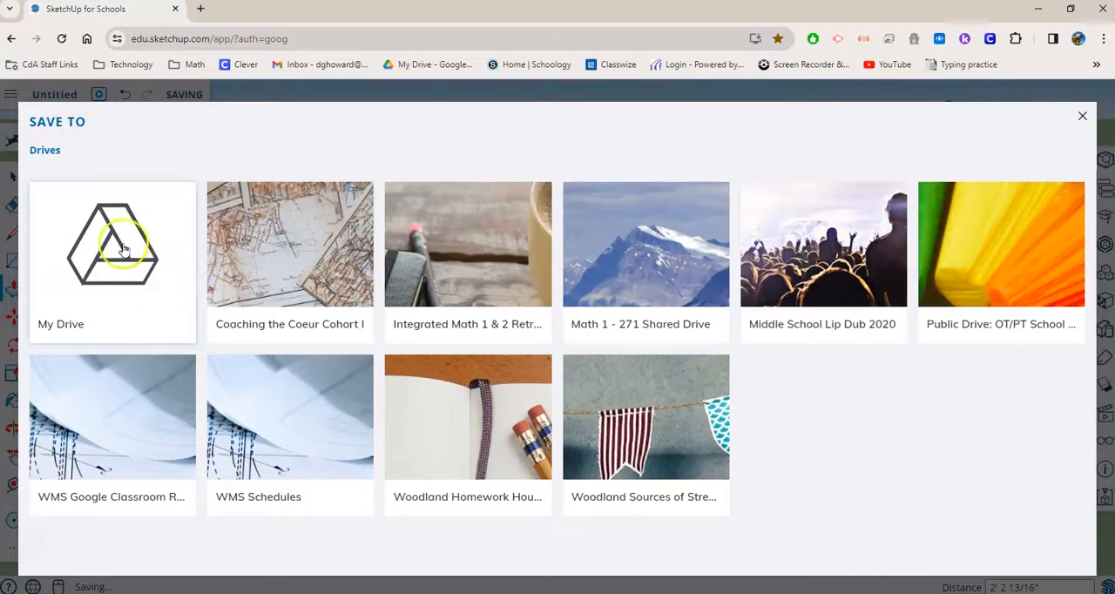
{"action": "left_click", "coordinate": [1085, 116]}
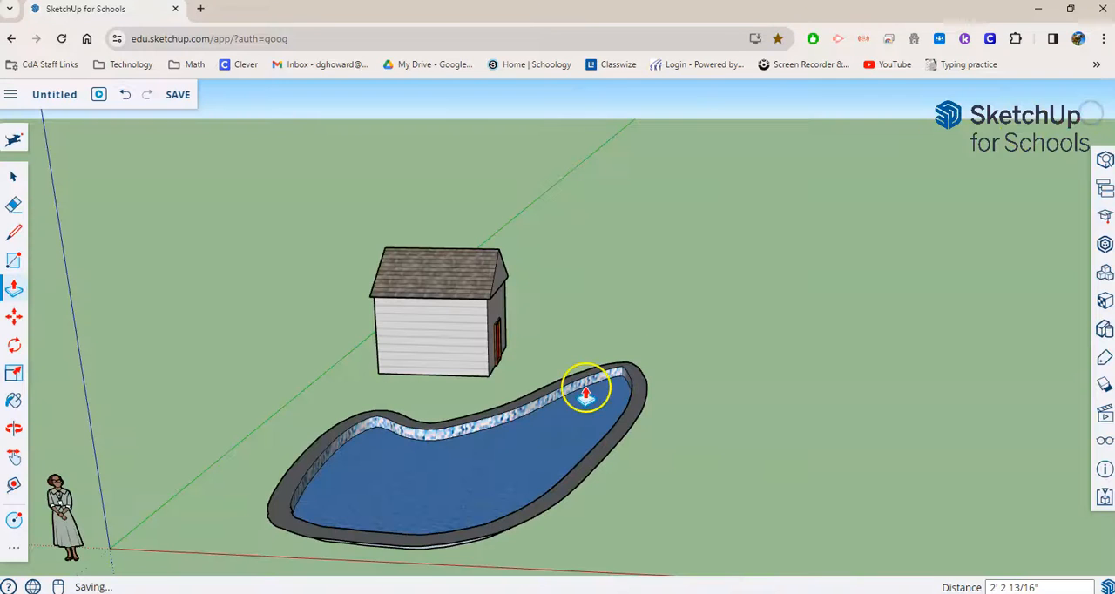